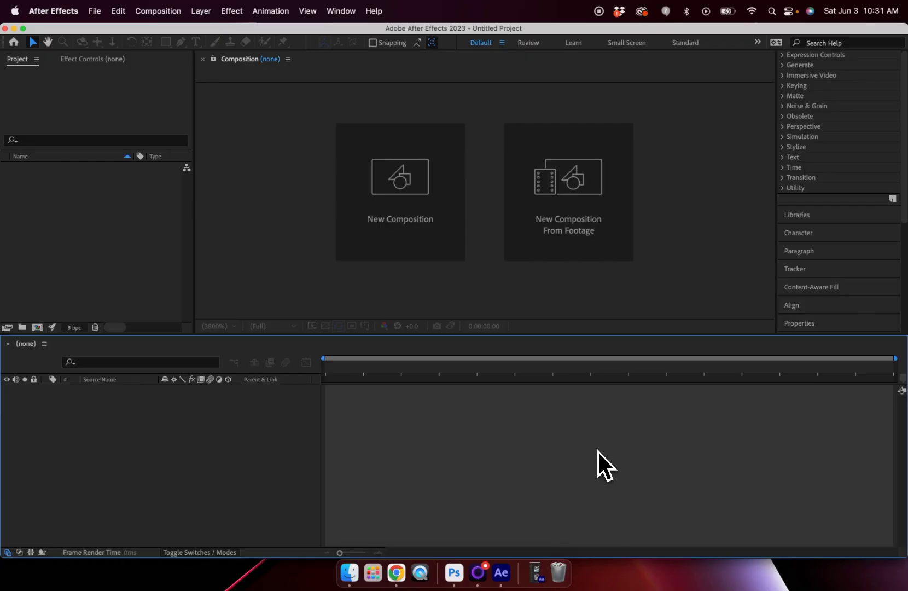
# - Import SDS-Cincinnati-Final.psd with Import Kind set to Composition rather than flat footage
pyautogui.click(95, 11)
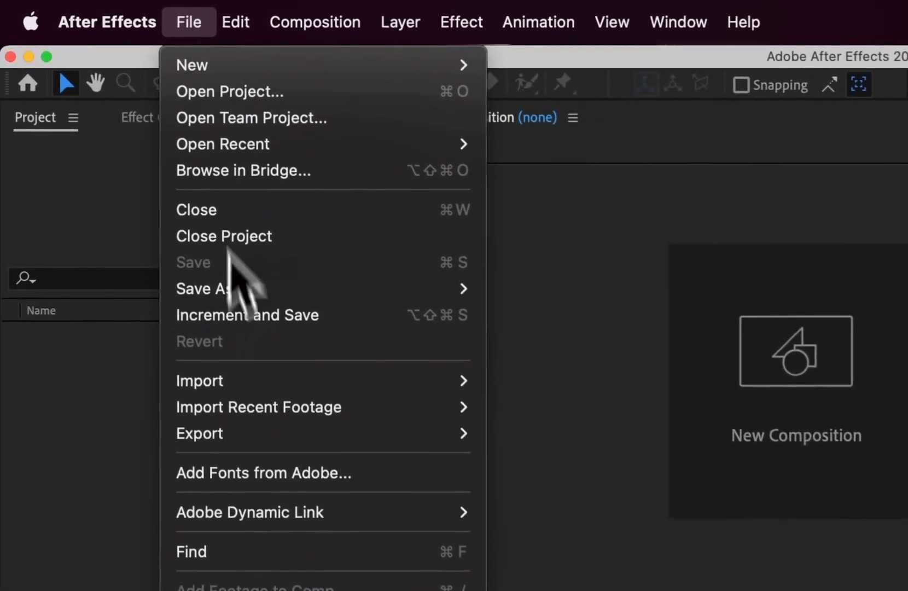
pyautogui.moveTo(246, 377)
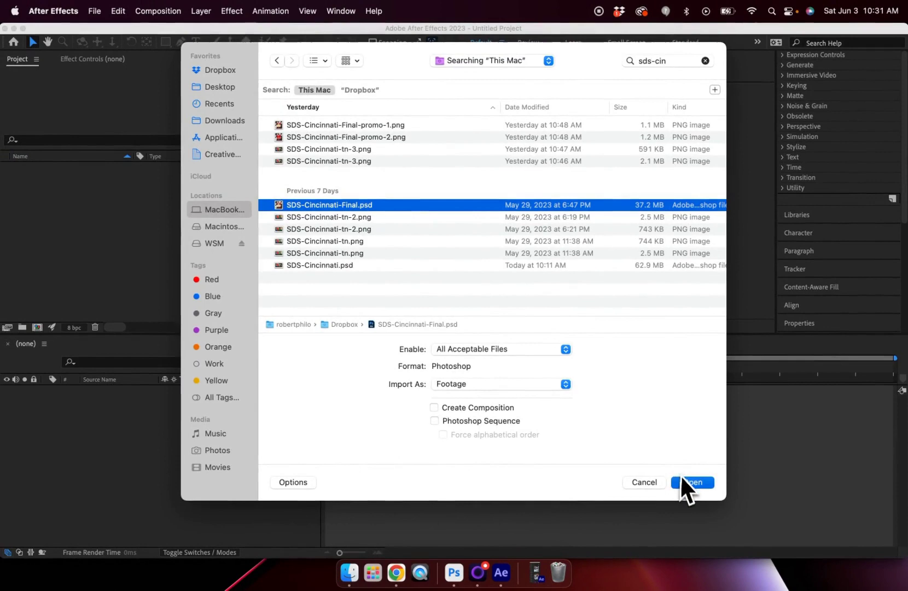
pyautogui.click(683, 483)
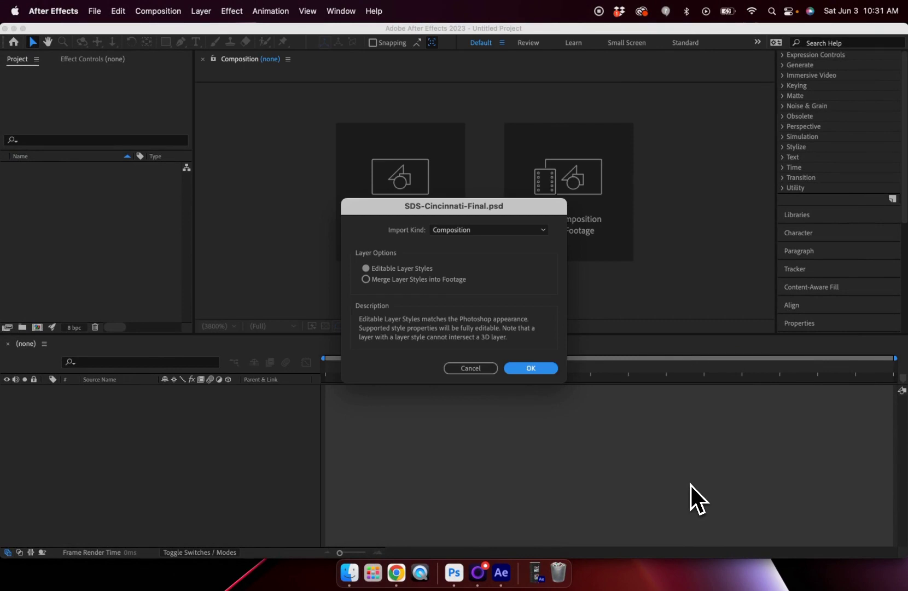
pyautogui.click(474, 237)
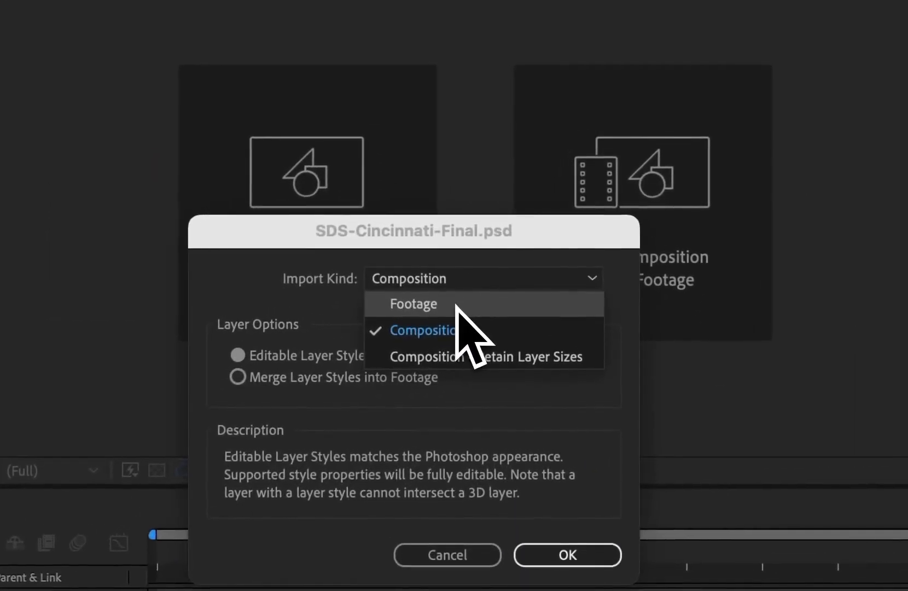
pyautogui.click(455, 305)
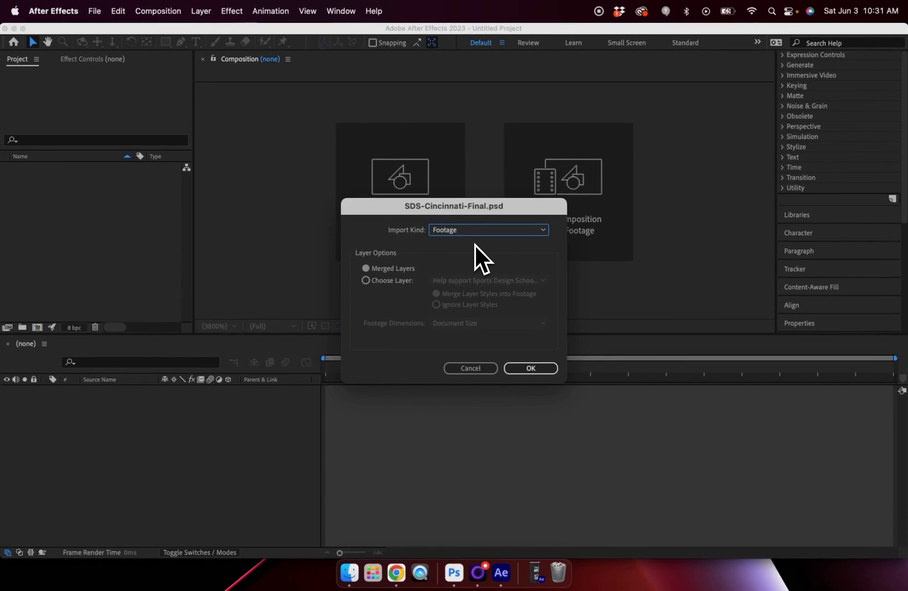
pyautogui.click(475, 231)
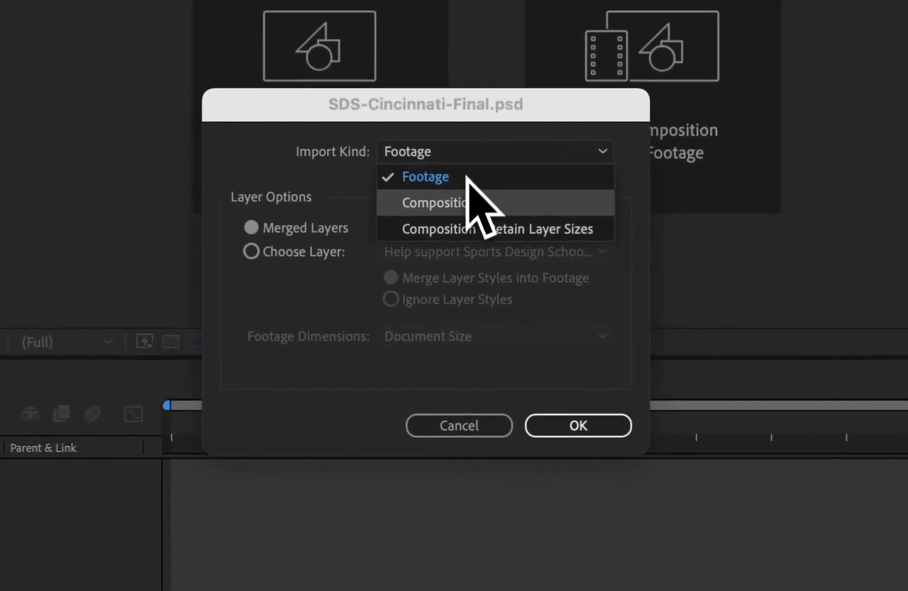
pyautogui.click(472, 256)
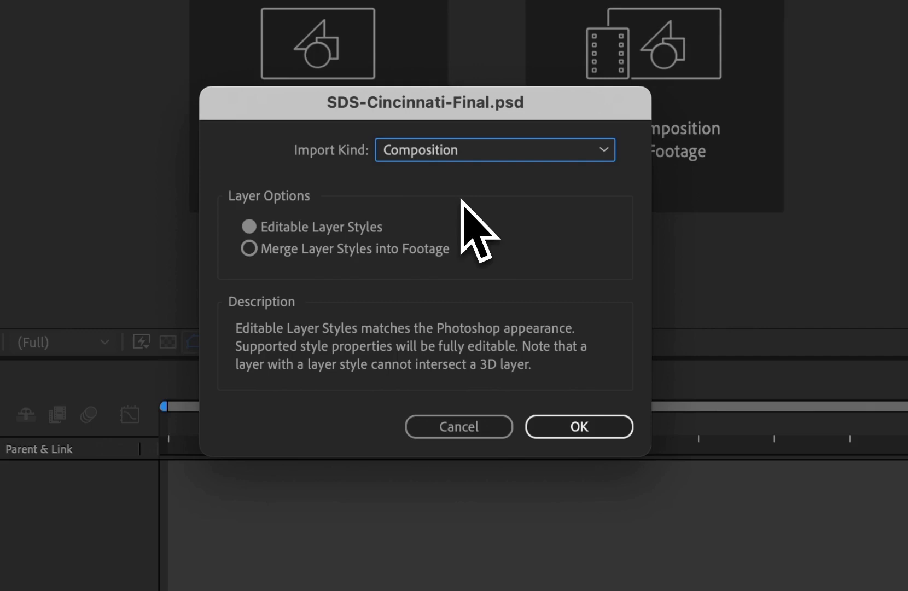
pyautogui.click(604, 431)
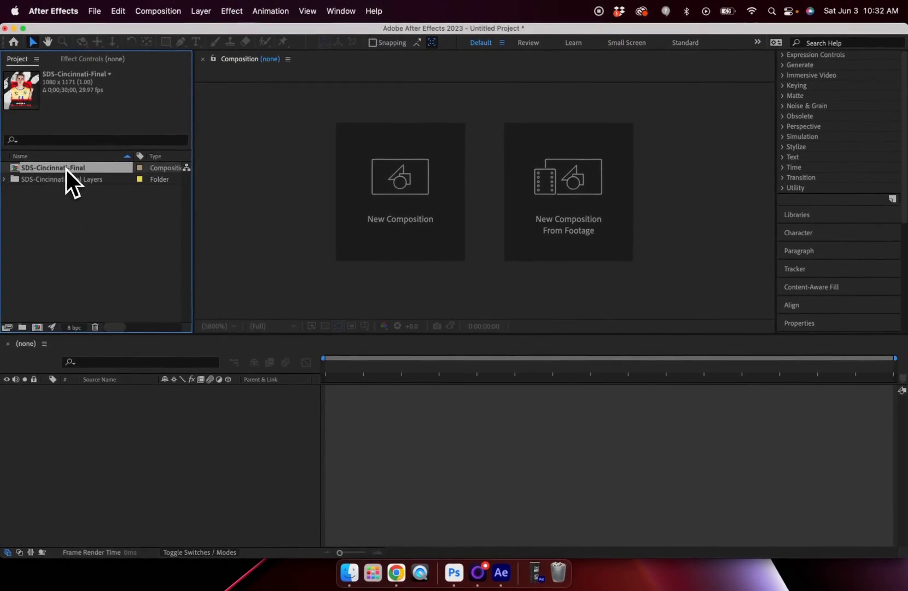
# - Drop the SDS-Cincinnati-Final comp into the empty Timeline to create SDS-Cincinnati-Final 2, and preview it
pyautogui.moveTo(65, 167); pyautogui.dragTo(379, 435)
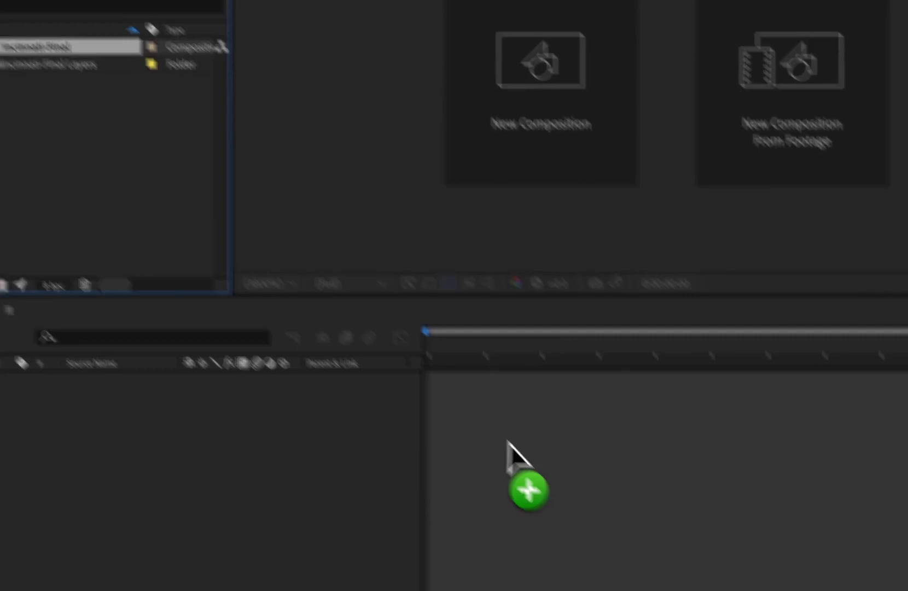
pyautogui.moveTo(509, 443); pyautogui.dragTo(509, 444)
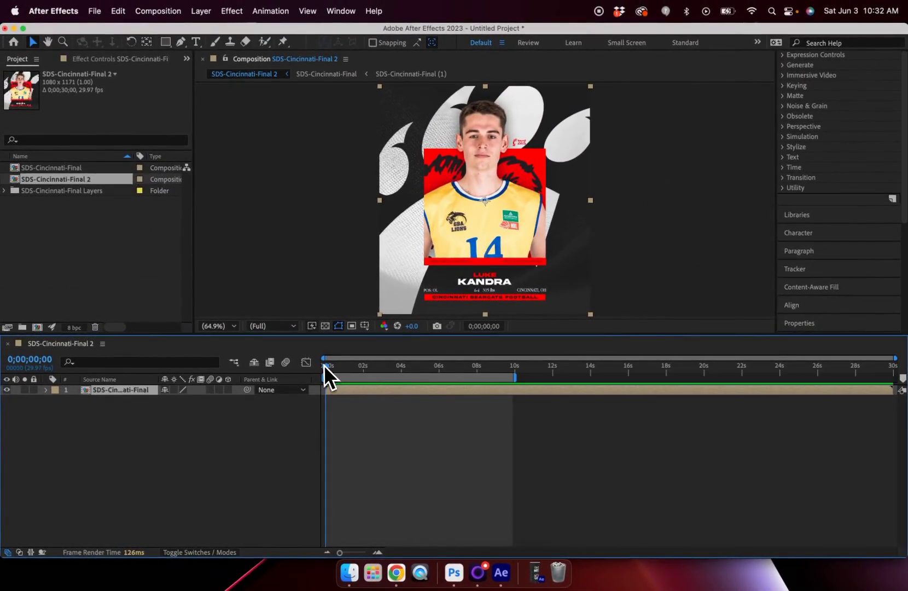
pyautogui.press('space')
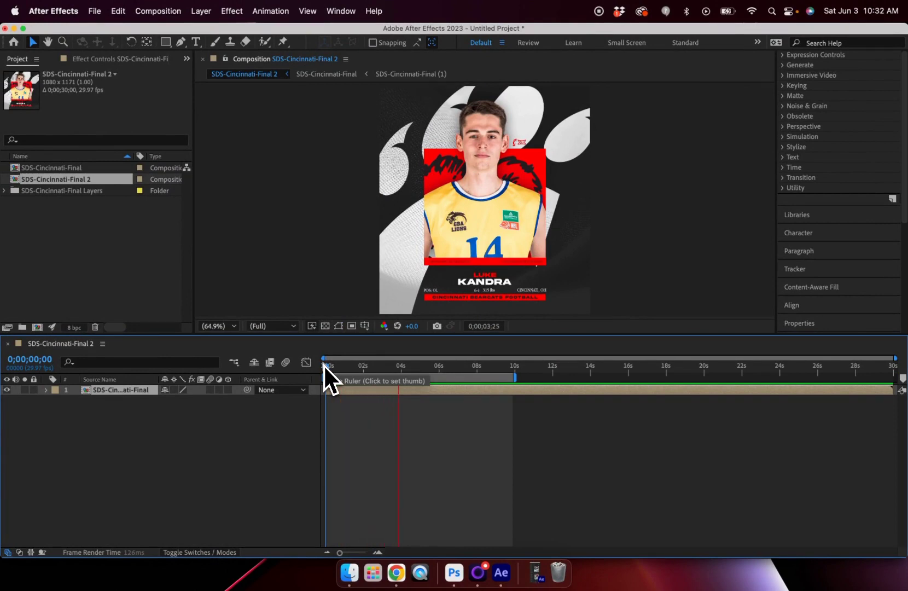
pyautogui.press('space')
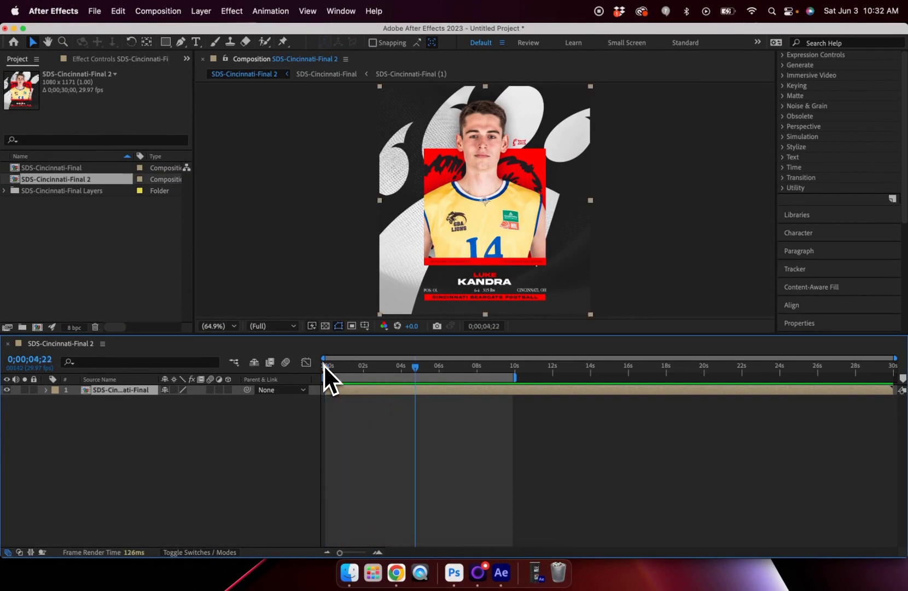
pyautogui.click(386, 459)
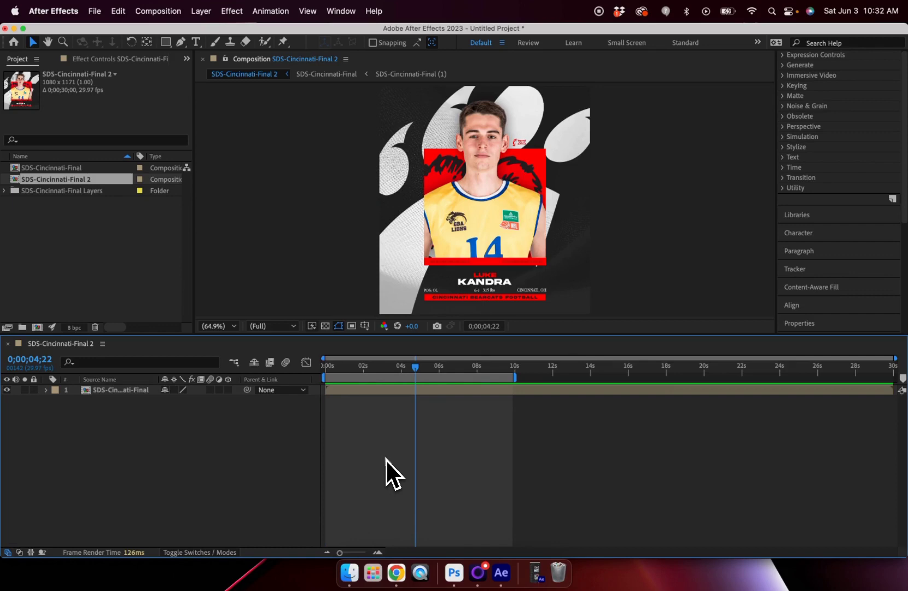
# - Open the SDS-Cincinnati-Final precomp, check the KANDRA layer, and end the work area at 10 seconds
pyautogui.click(124, 390)
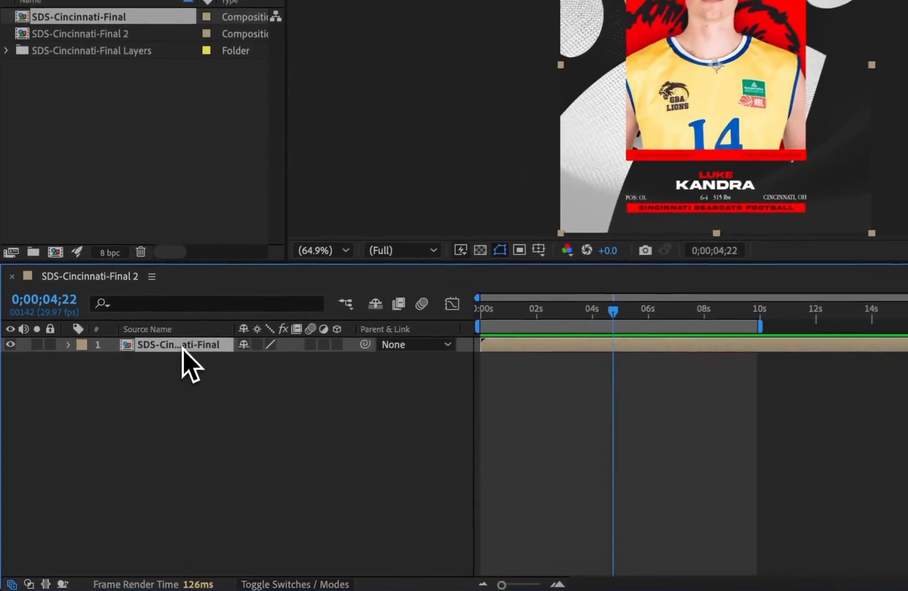
pyautogui.doubleClick(124, 390)
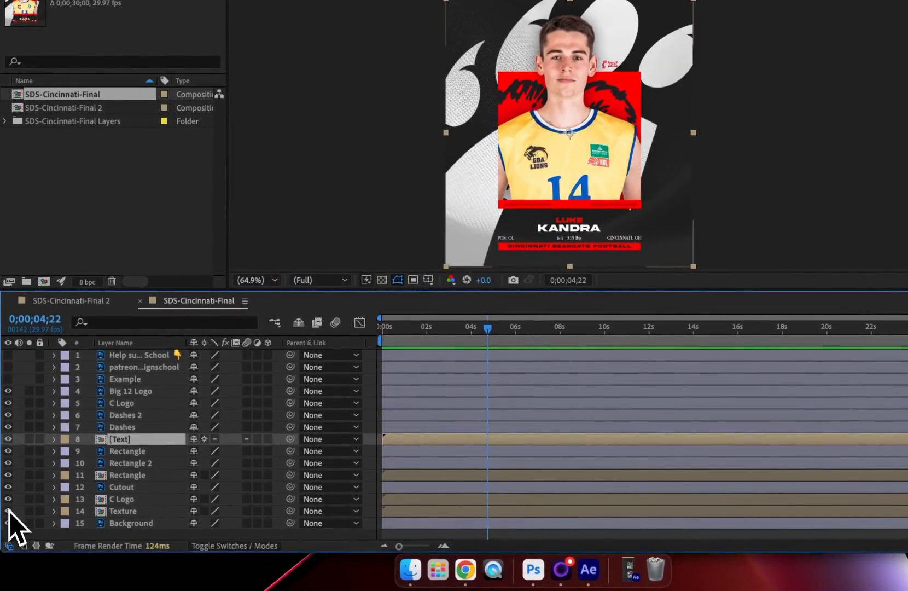
pyautogui.click(8, 439)
pyautogui.click(8, 440)
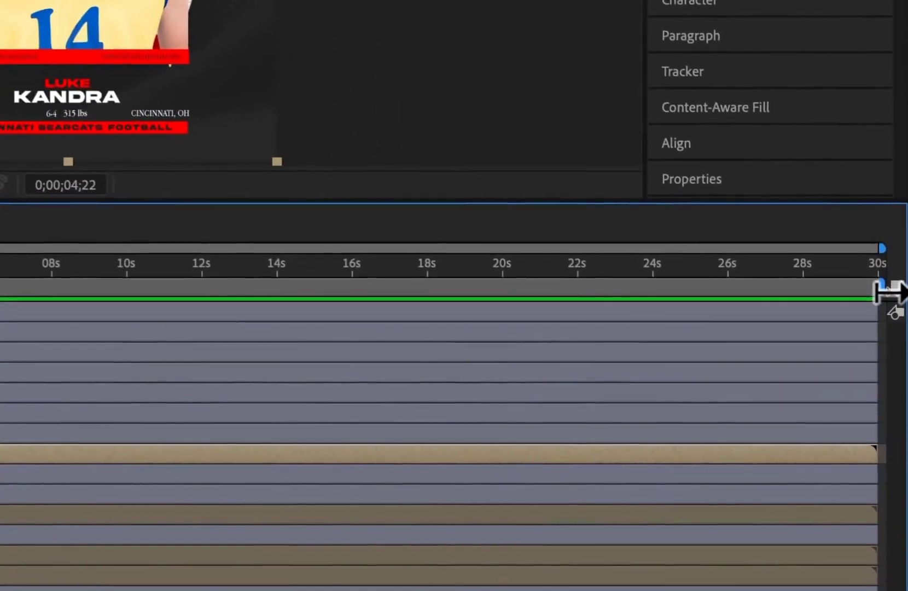
pyautogui.moveTo(886, 293); pyautogui.dragTo(547, 293)
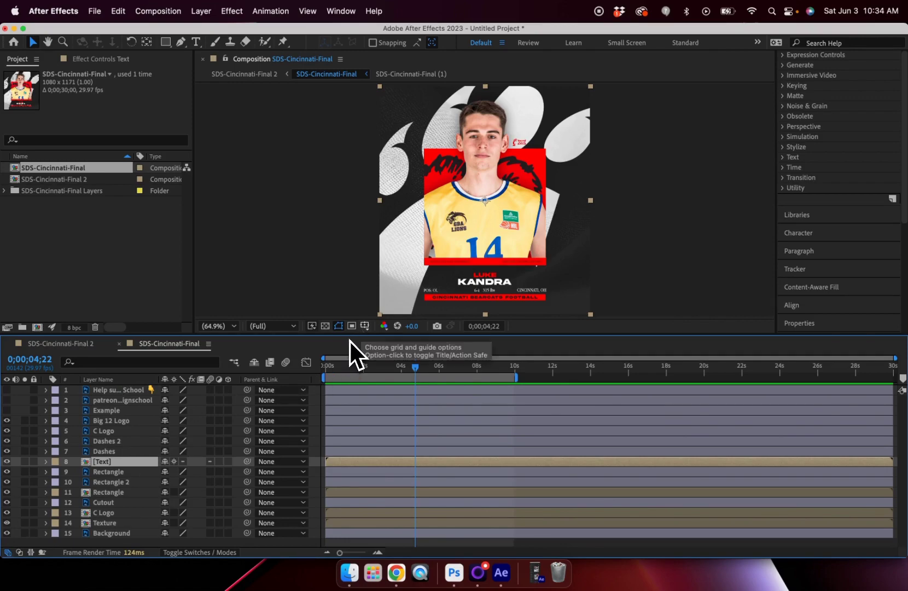
# - Split all fifteen layers at 0;00;04;29, delete the second halves, and preview the trim
pyautogui.click(423, 367)
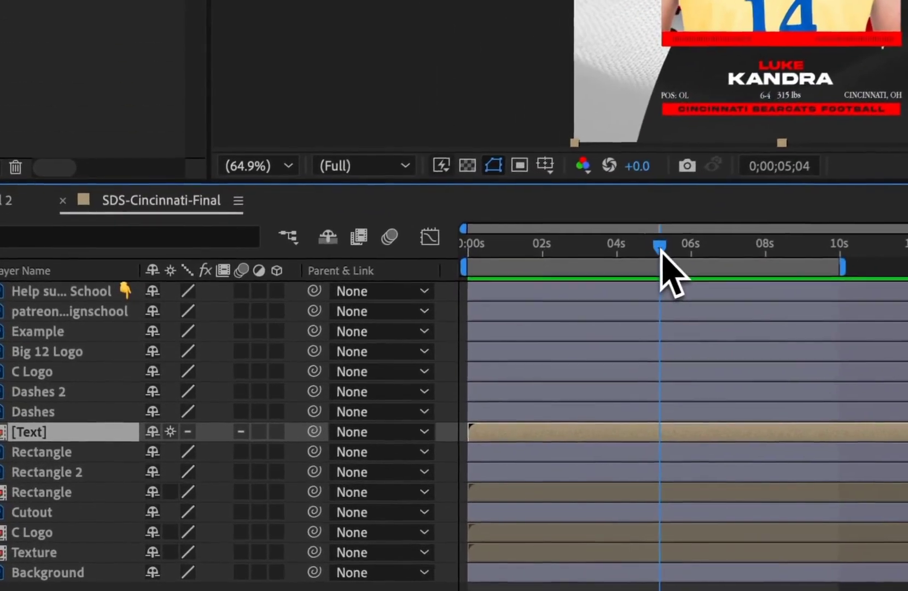
pyautogui.moveTo(661, 249); pyautogui.dragTo(655, 250)
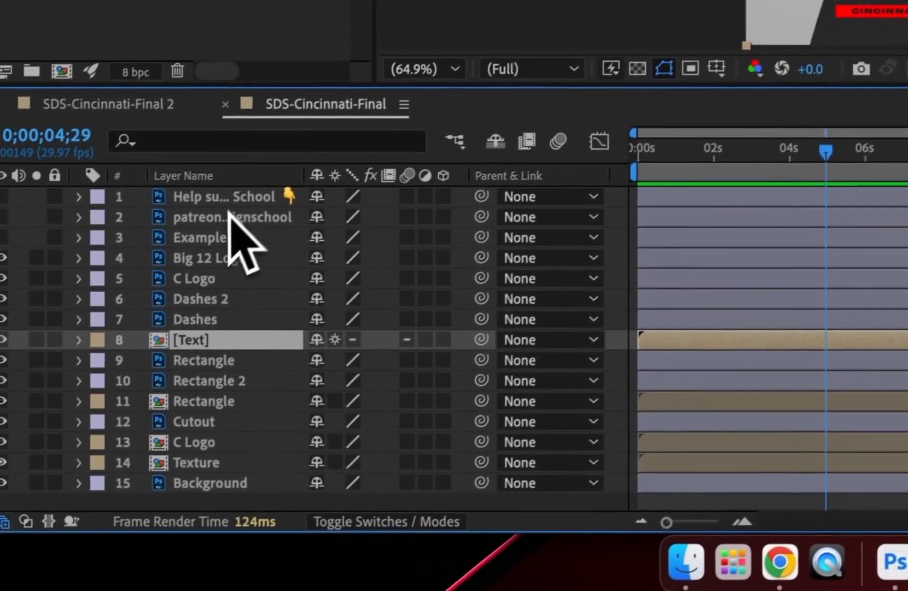
pyautogui.click(127, 256)
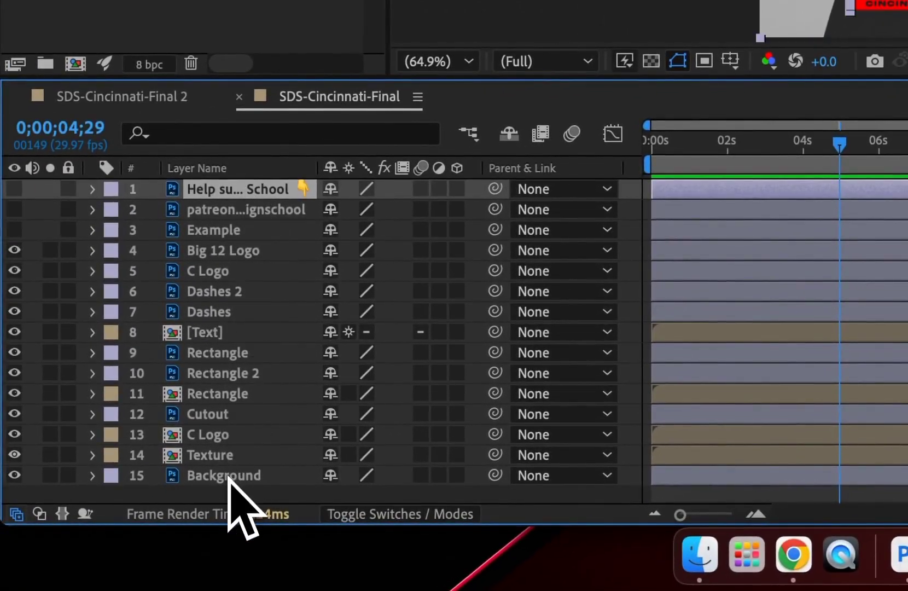
pyautogui.keyDown('shift'); pyautogui.click(228, 475); pyautogui.keyUp('shift')
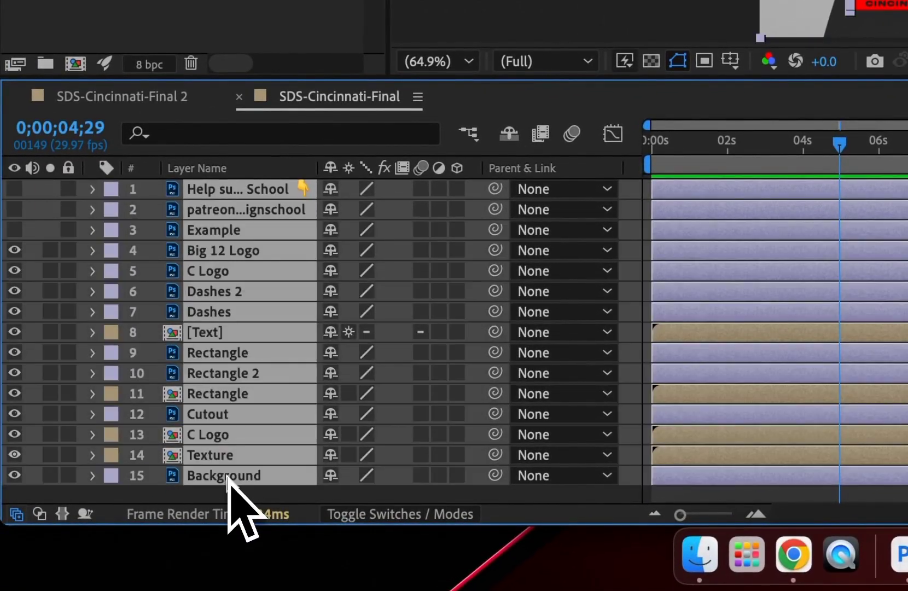
pyautogui.press('super+shift+d')
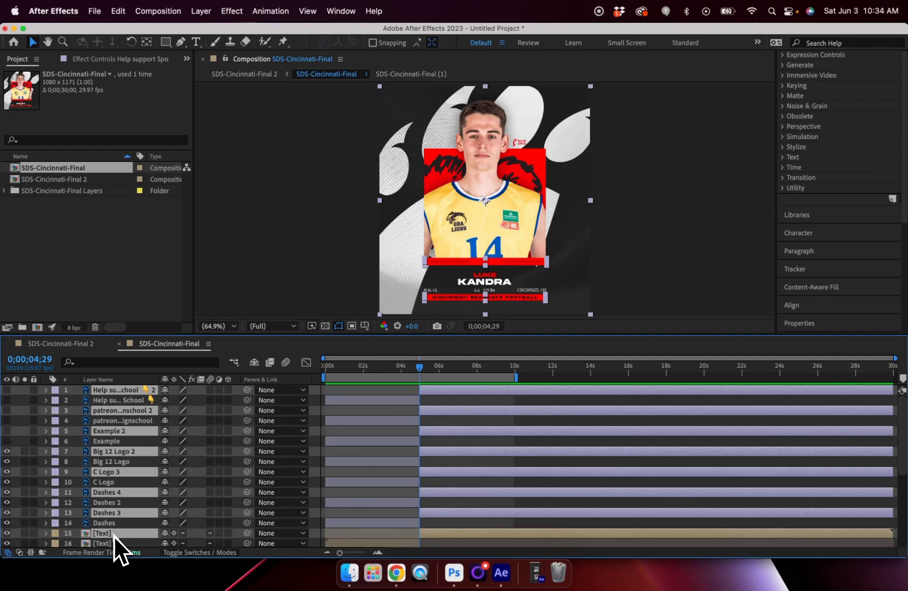
pyautogui.press('Delete')
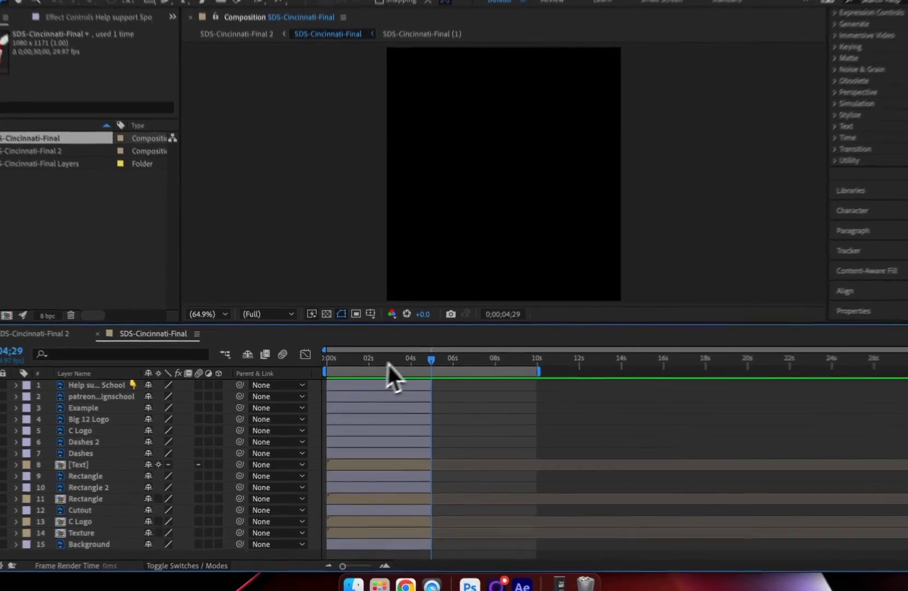
pyautogui.click(404, 366)
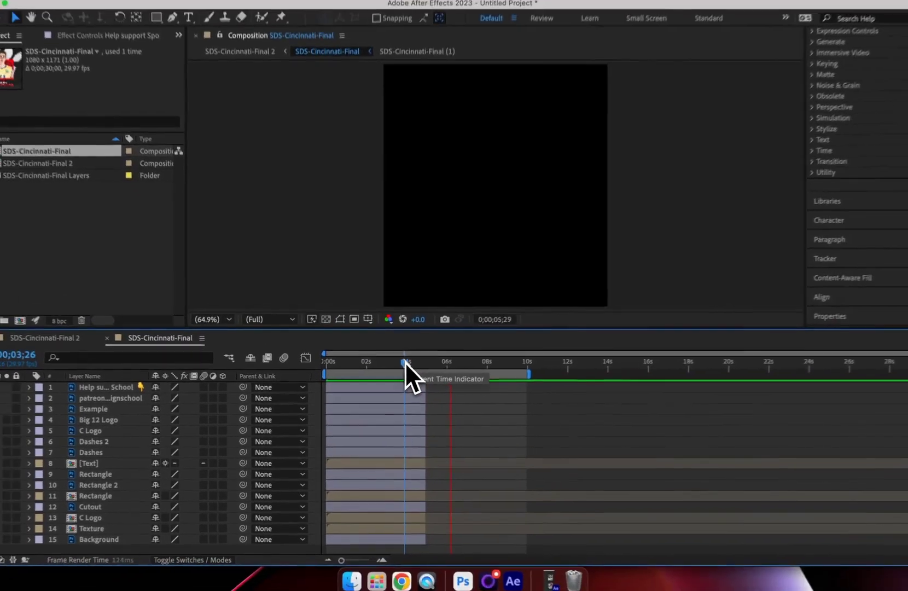
pyautogui.press('space')
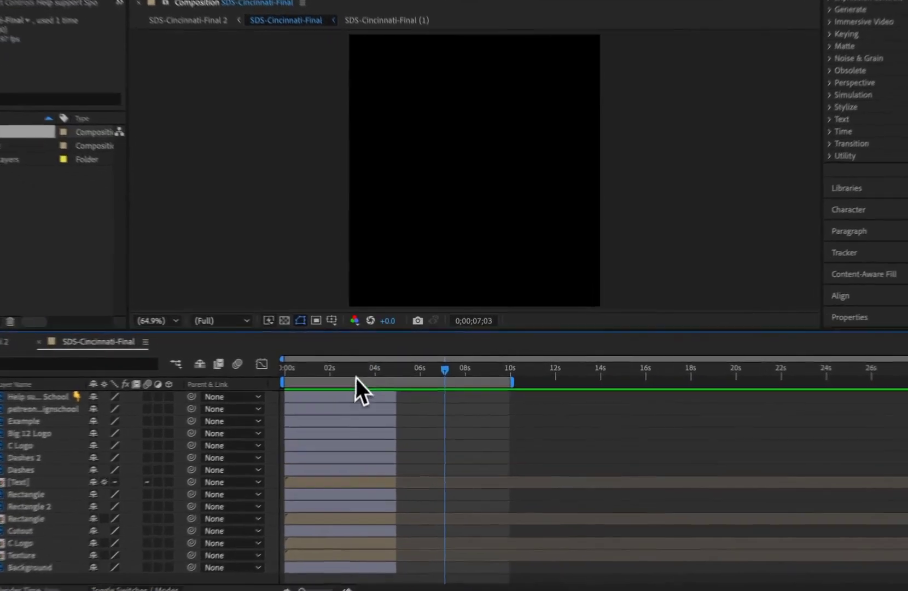
pyautogui.click(382, 365)
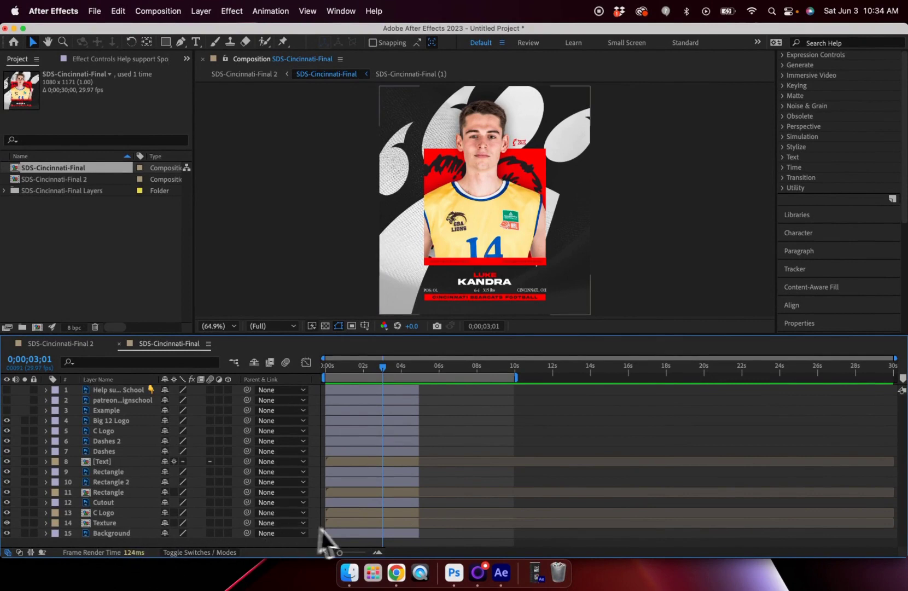
# - Extend the Texture and Background layers to about 10.5 seconds and preview from 4 seconds
pyautogui.click(349, 523)
pyautogui.keyDown('shift'); pyautogui.click(351, 533); pyautogui.keyUp('shift')
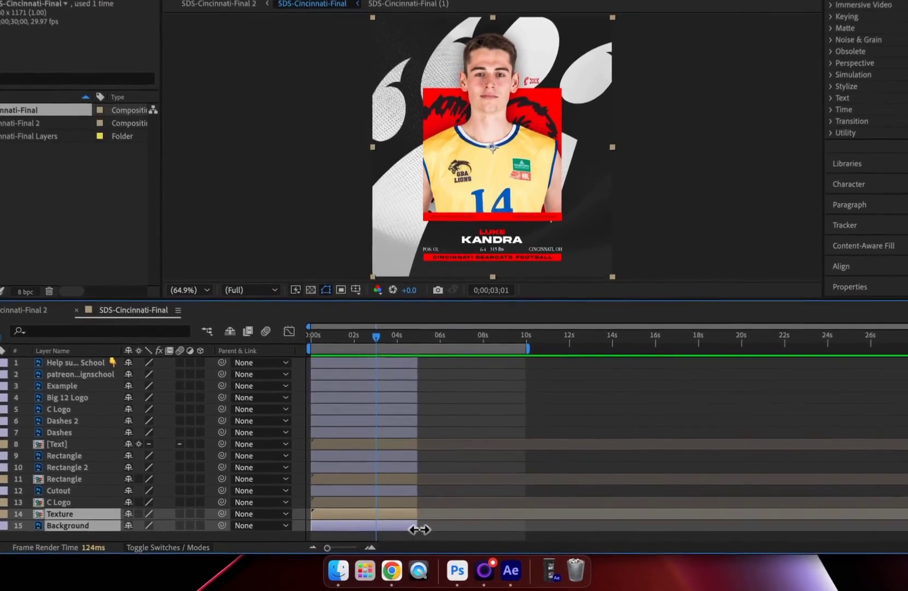
pyautogui.moveTo(419, 529); pyautogui.dragTo(538, 531)
pyautogui.click(392, 330)
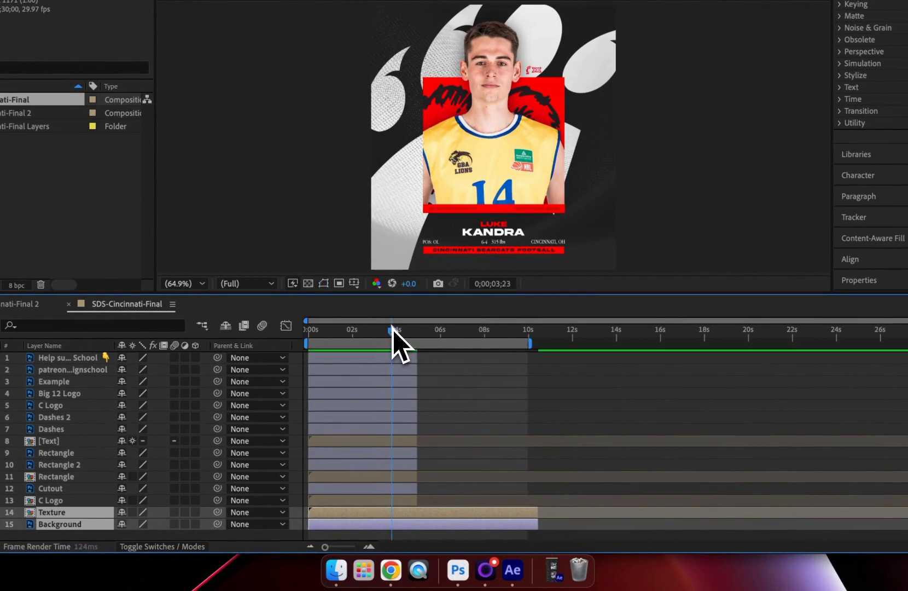
pyautogui.press('space')
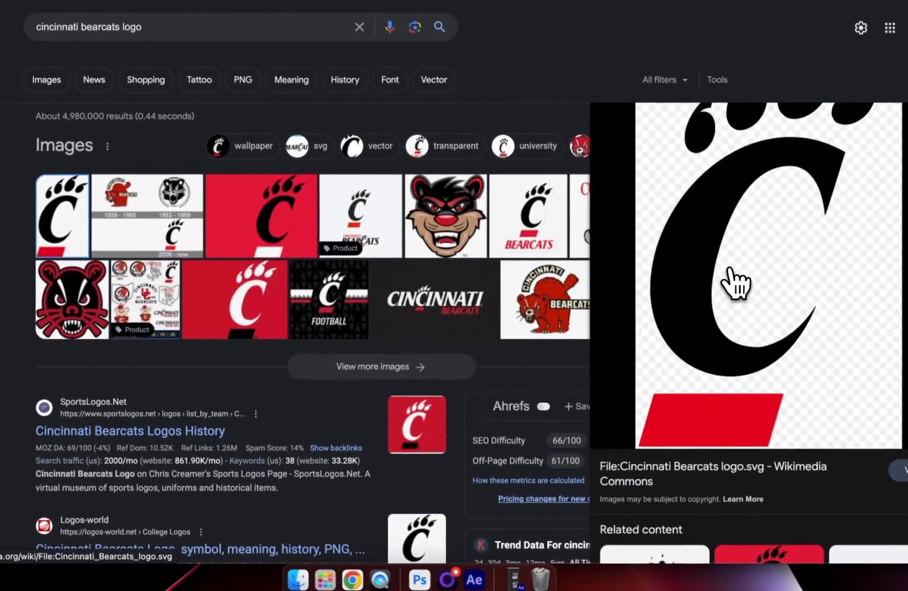
# - Save the Wikimedia Bearcats logo from Chrome as a PNG, then return to After Effects
pyautogui.rightClick(730, 266)
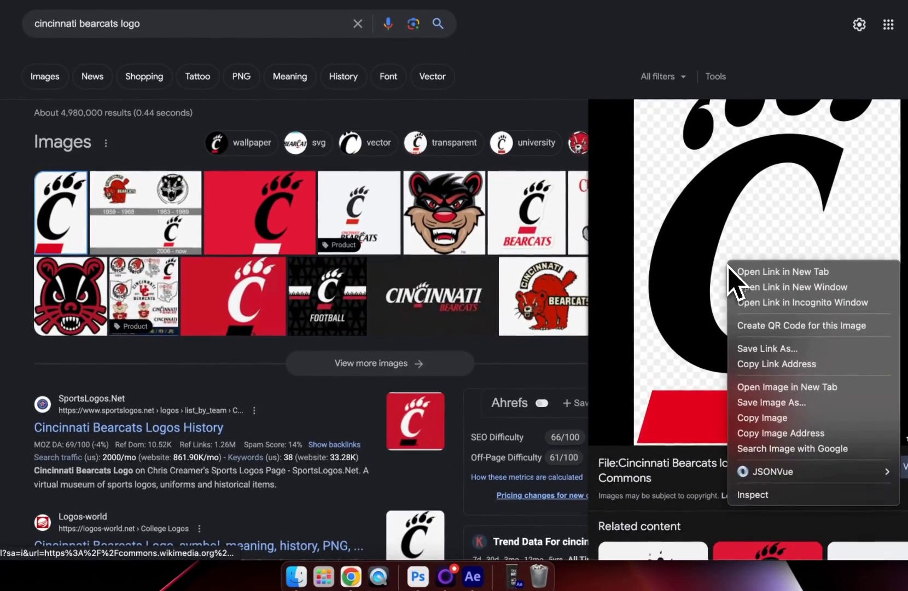
pyautogui.click(777, 403)
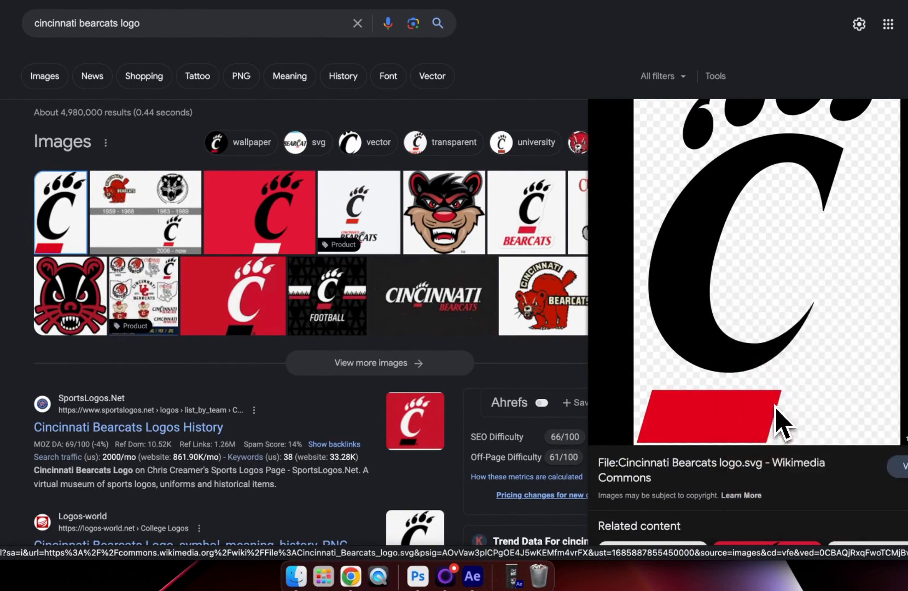
pyautogui.click(667, 385)
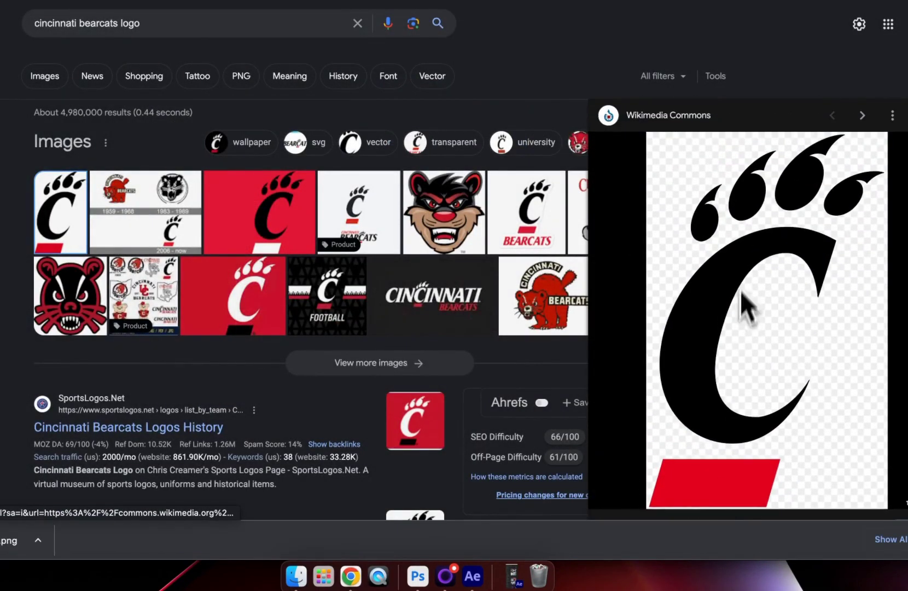
pyautogui.click(472, 575)
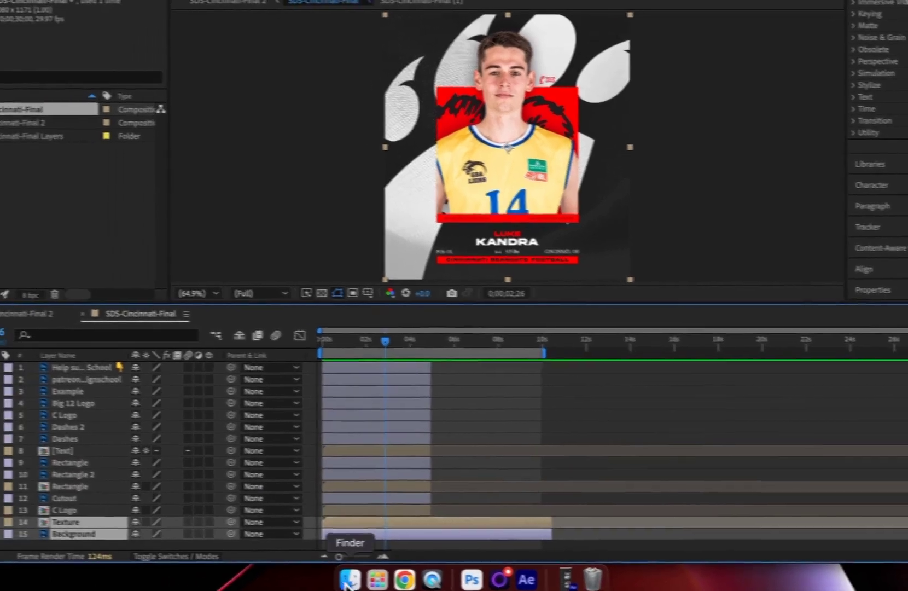
# - Import the downloaded Bearcats logo PNG from Finder and add it as a composition layer
pyautogui.click(296, 575)
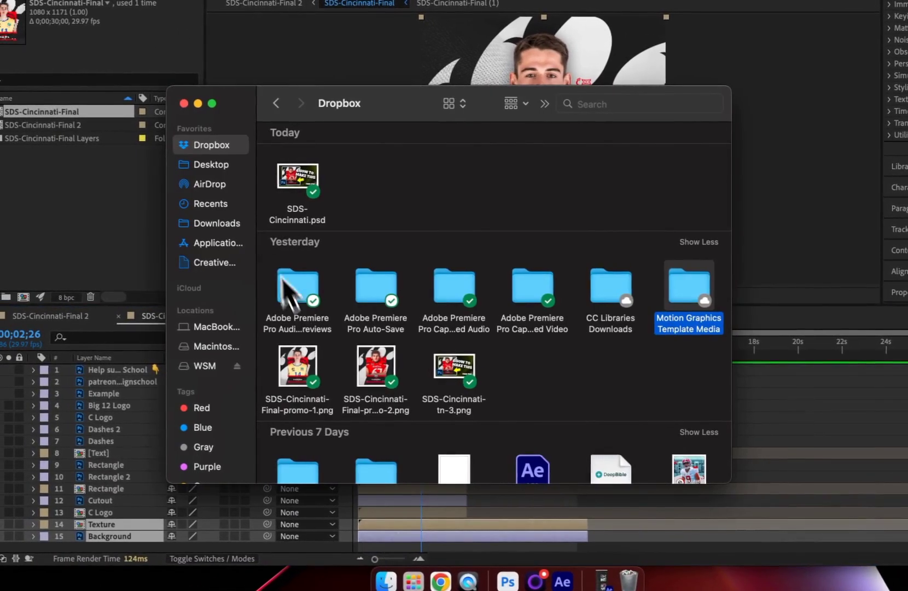
pyautogui.click(137, 215)
pyautogui.moveTo(309, 189); pyautogui.dragTo(114, 226)
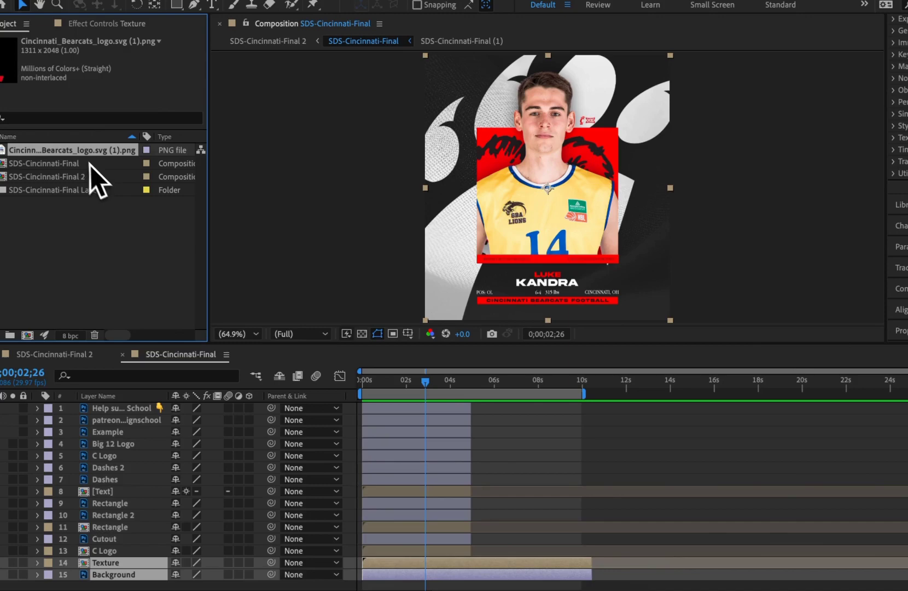
pyautogui.moveTo(79, 154); pyautogui.dragTo(485, 416)
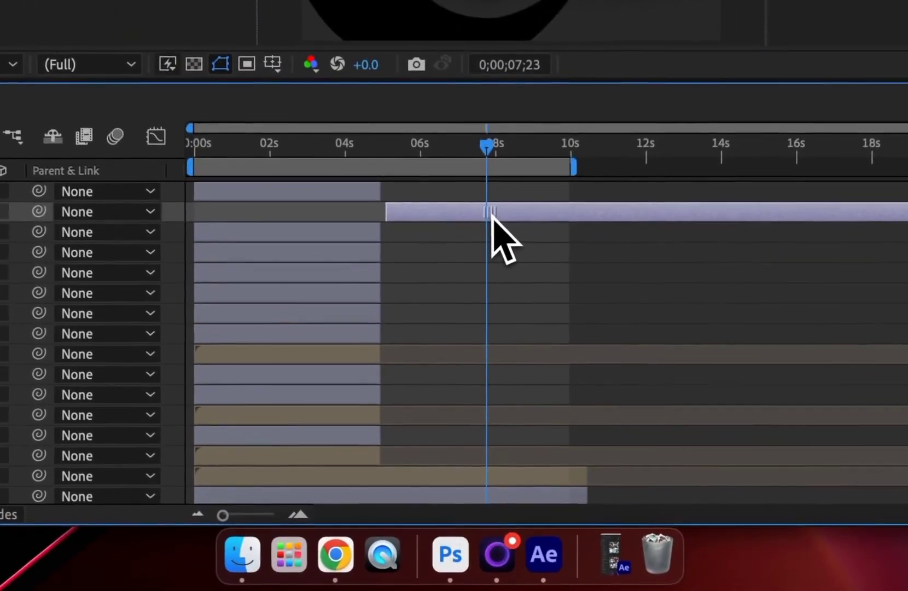
# - Start the logo layer at the 5-second mark and scale it down to 26%
pyautogui.moveTo(386, 144); pyautogui.dragTo(383, 142)
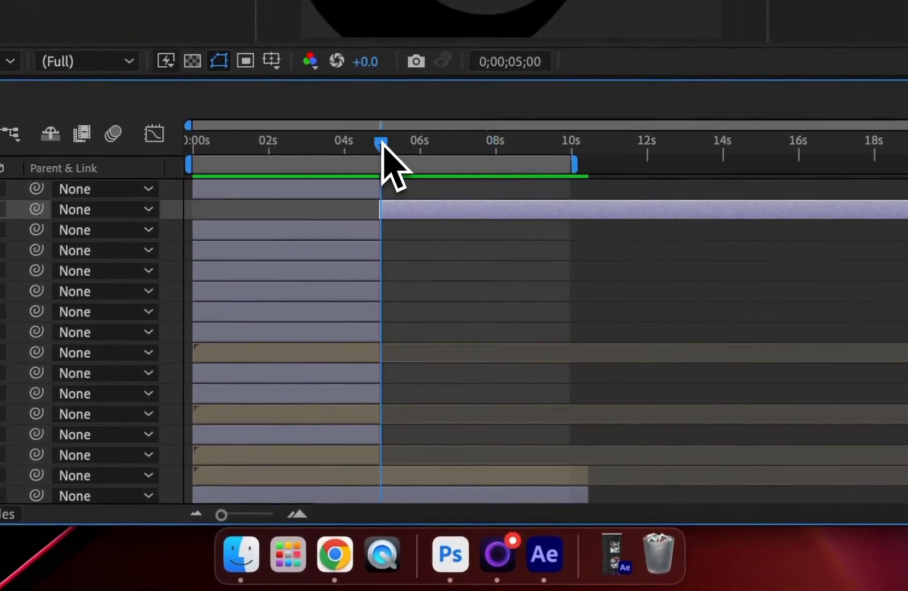
pyautogui.moveTo(221, 515); pyautogui.dragTo(264, 515)
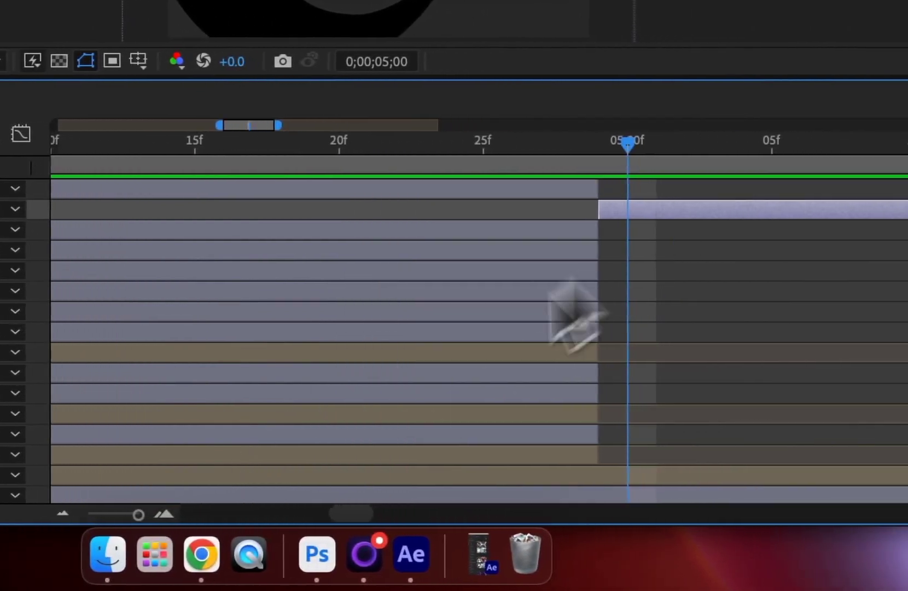
pyautogui.moveTo(138, 514); pyautogui.dragTo(125, 515)
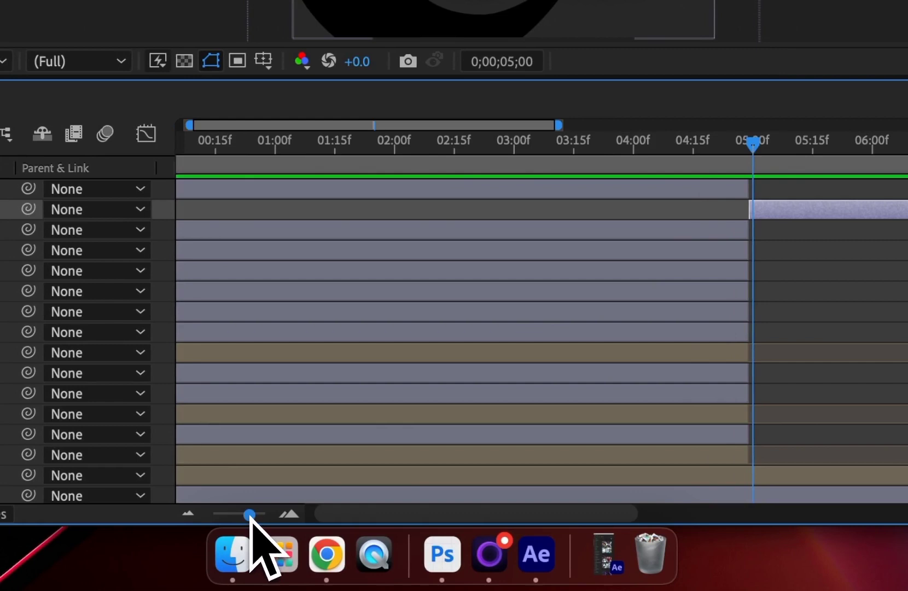
pyautogui.moveTo(248, 515); pyautogui.dragTo(216, 515)
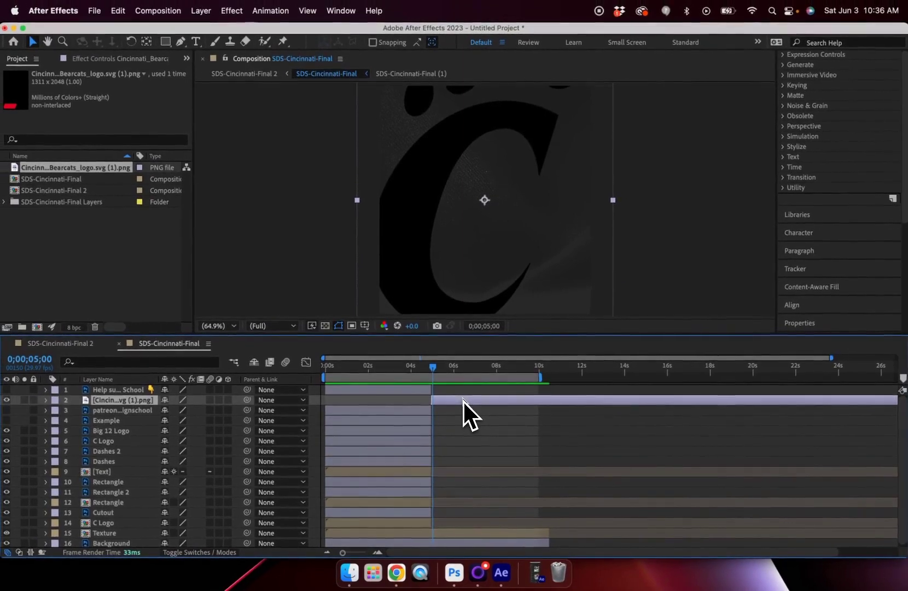
pyautogui.press('s')
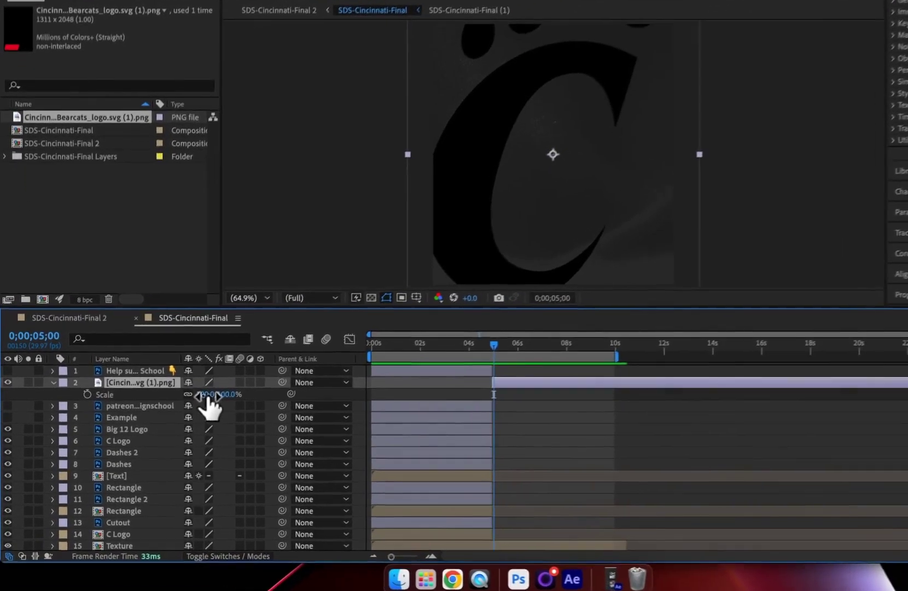
pyautogui.moveTo(187, 411); pyautogui.dragTo(158, 389)
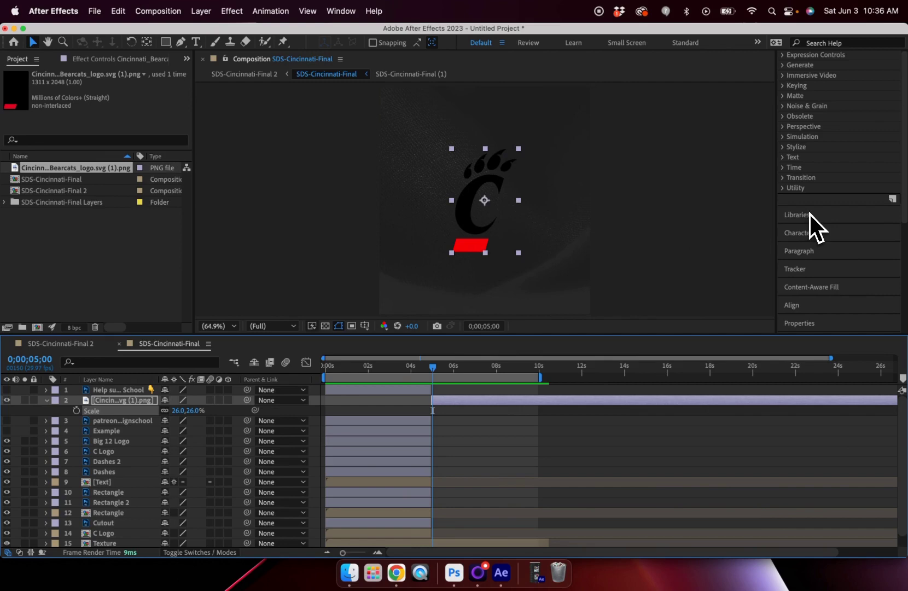
# - Search Effects & Presets for 'fill' and apply the Fill effect to the logo layer
pyautogui.scroll(5, 810, 214)
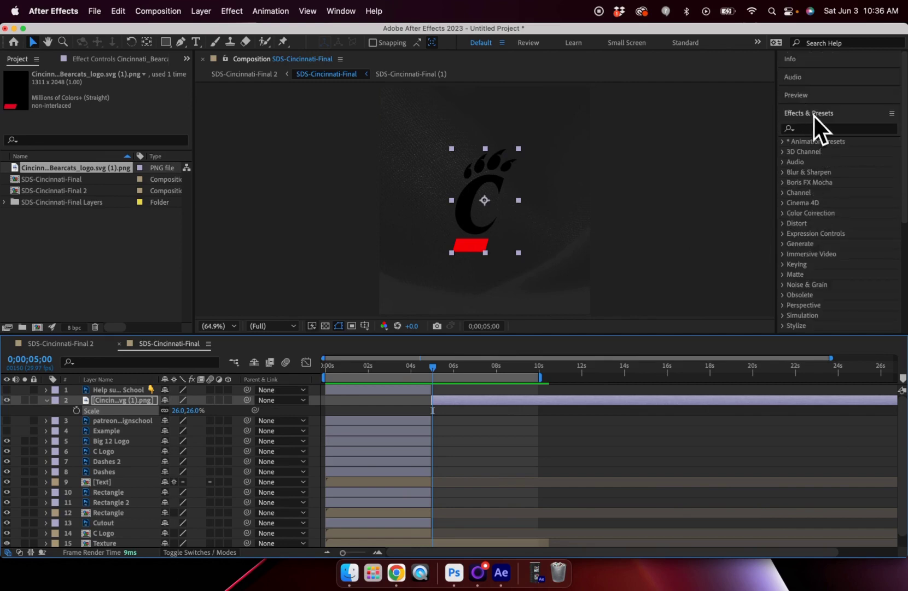
pyautogui.click(819, 130)
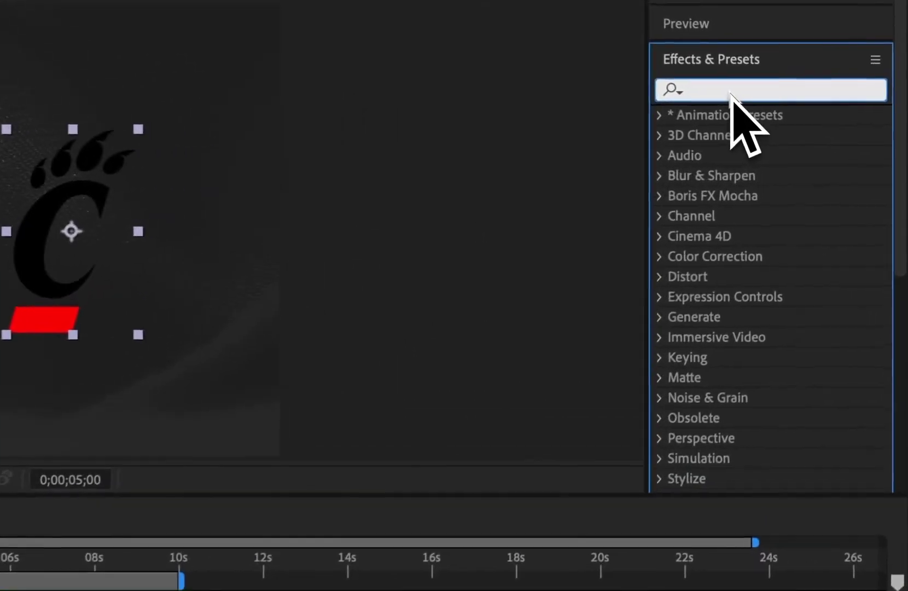
pyautogui.write('fill')
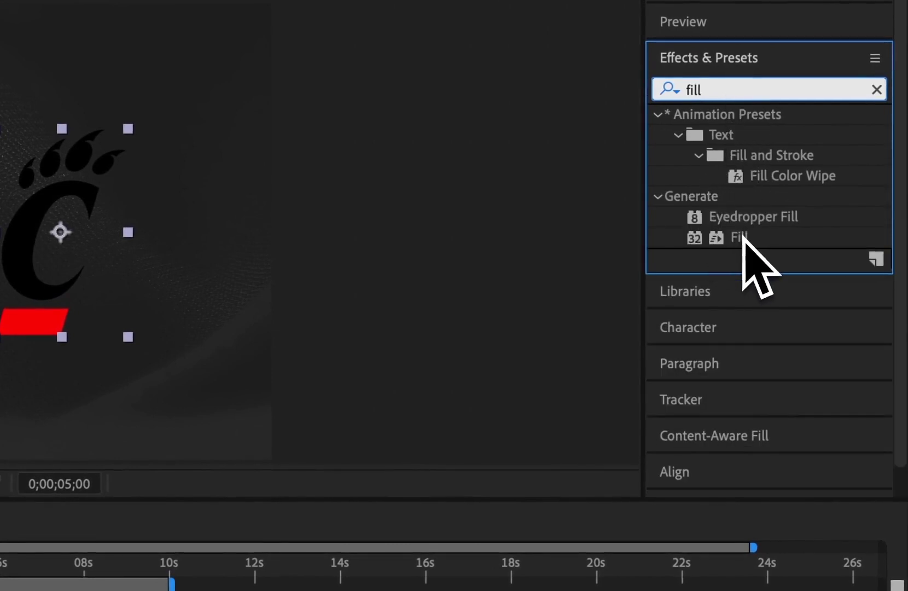
pyautogui.moveTo(743, 238); pyautogui.dragTo(366, 341)
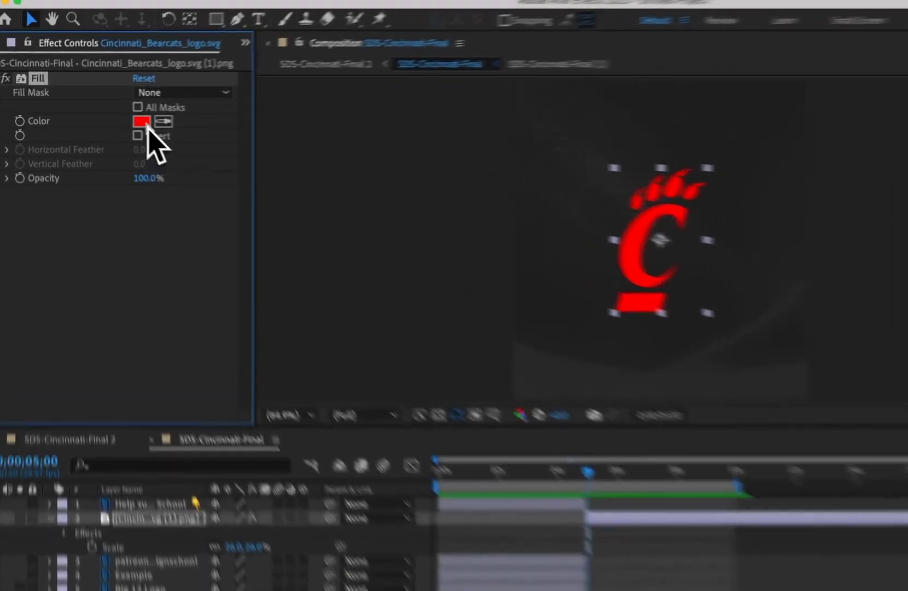
# - Set the Fill effect colour to pure white (FFFFFF)
pyautogui.click(114, 116)
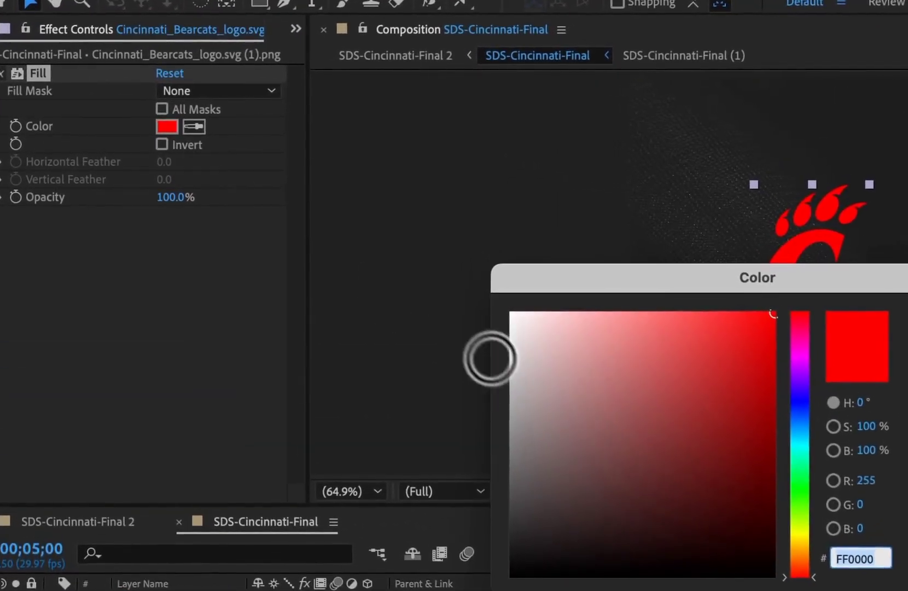
pyautogui.click(327, 250)
pyautogui.moveTo(539, 360)
pyautogui.mouseDown()
pyautogui.moveTo(595, 399)
pyautogui.moveTo(556, 493)
pyautogui.moveTo(647, 458)
pyautogui.mouseUp()
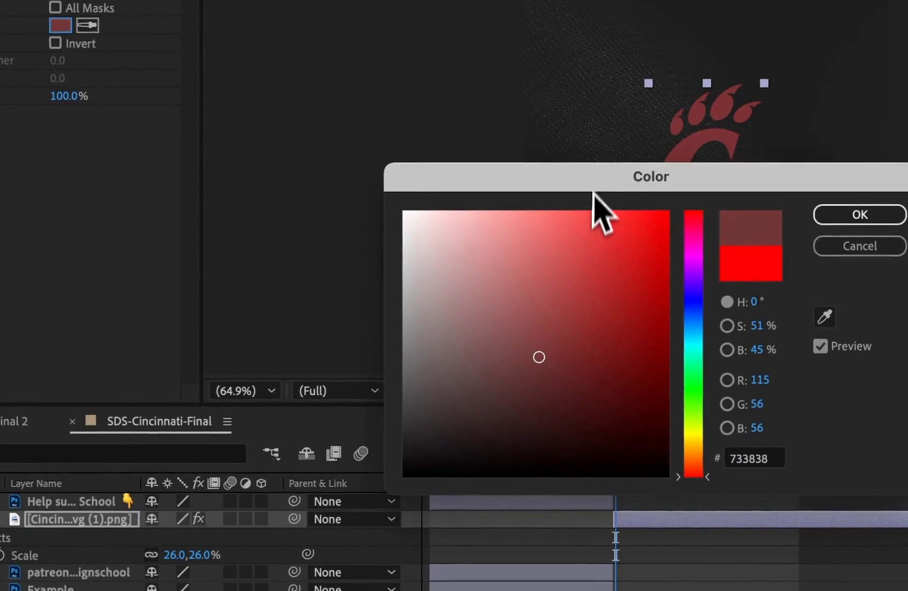
pyautogui.moveTo(539, 357)
pyautogui.mouseDown()
pyautogui.moveTo(576, 309)
pyautogui.moveTo(560, 319)
pyautogui.mouseUp()
pyautogui.moveTo(299, 352); pyautogui.dragTo(118, 193)
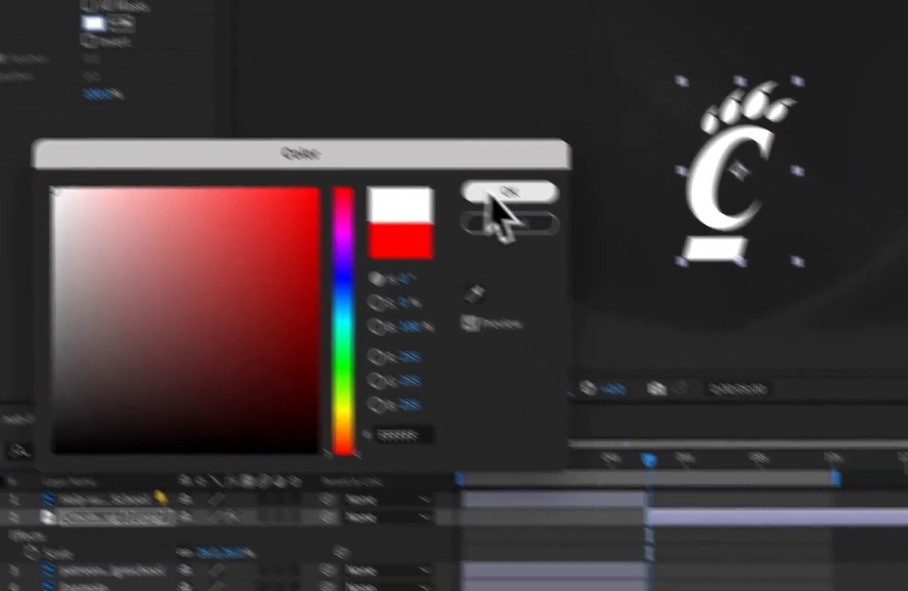
pyautogui.click(593, 246)
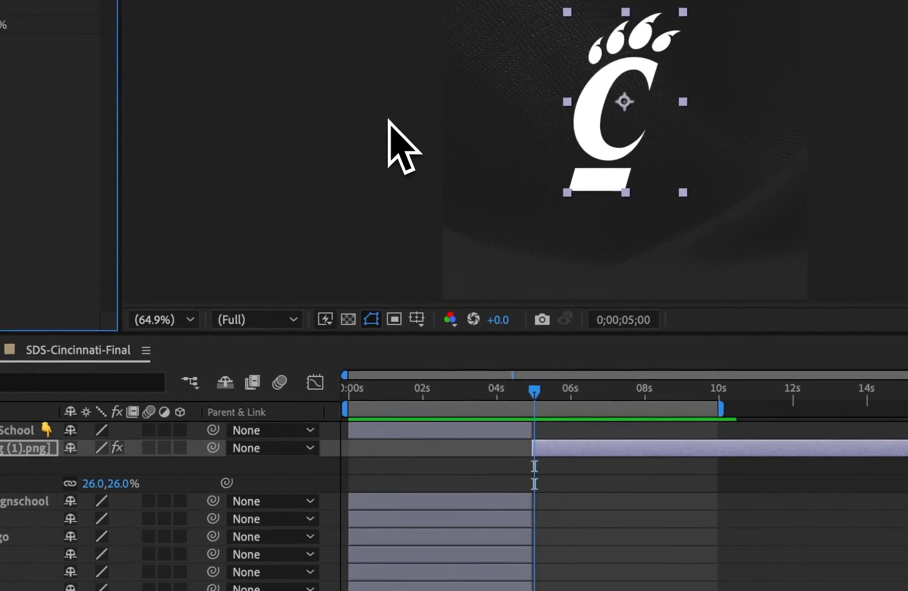
# - Preview playback across the cut where the white logo appears
pyautogui.click(422, 390)
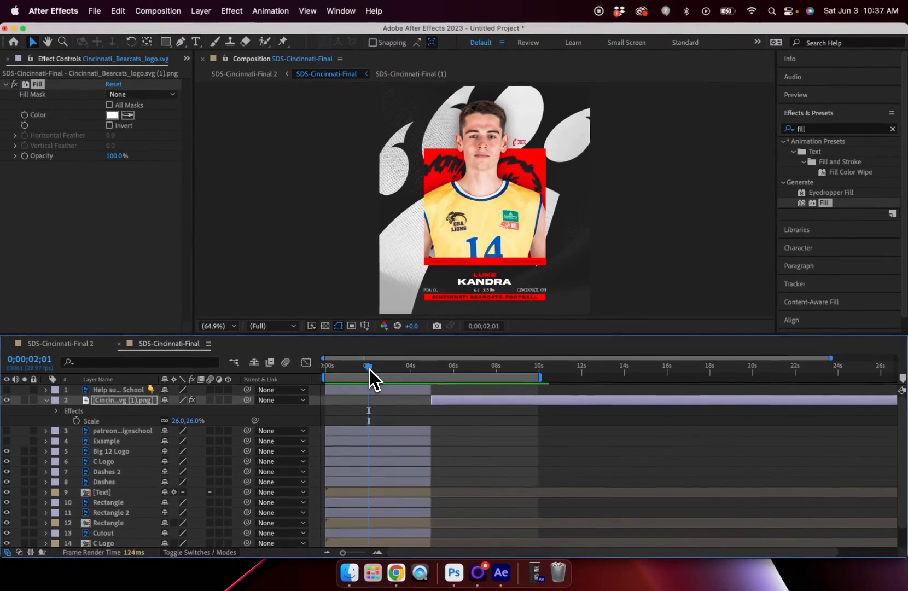
pyautogui.moveTo(368, 369); pyautogui.dragTo(387, 368)
pyautogui.press('space')
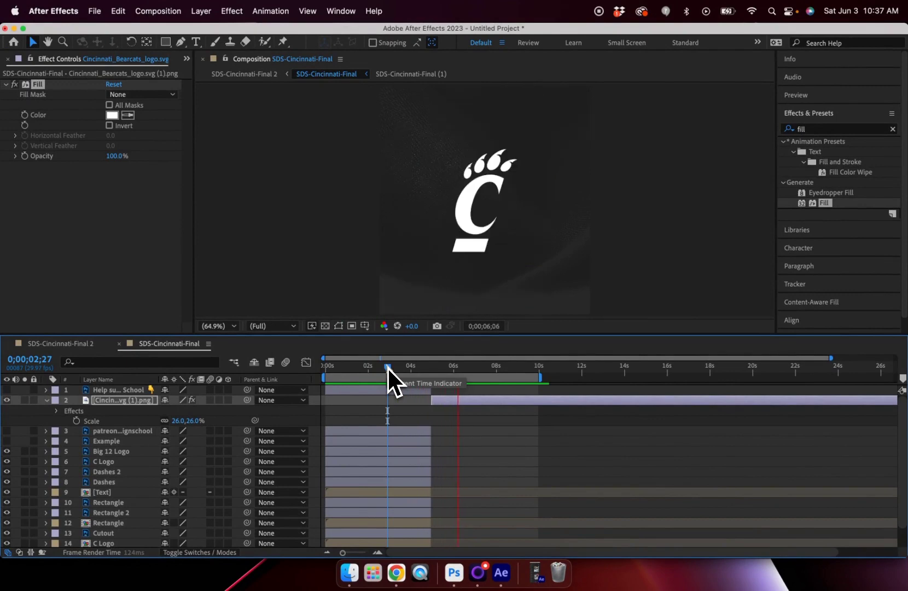
pyautogui.press('space')
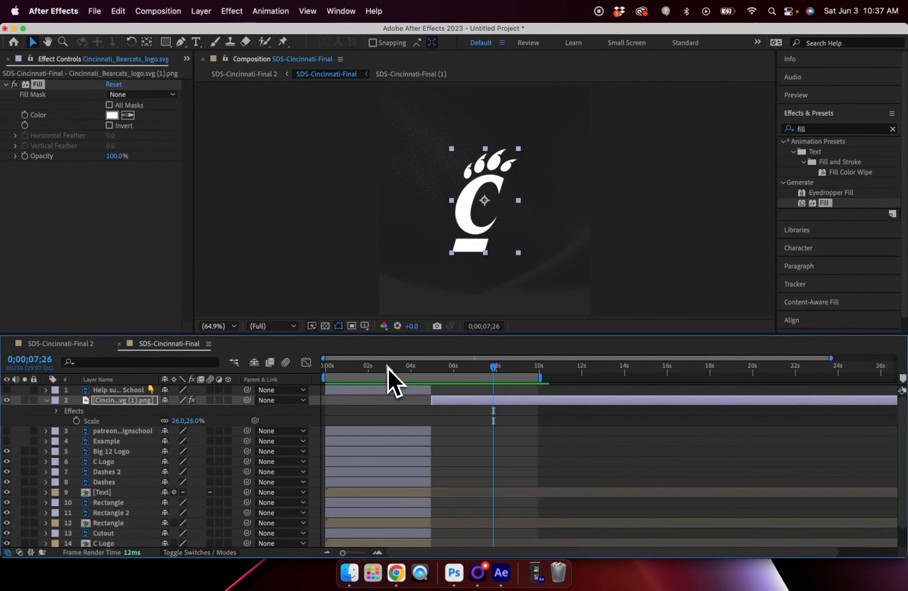
# - At 0;00;02;26, turn off Dashes and Dashes 2, then enlarge the Timeline panel
pyautogui.click(387, 367)
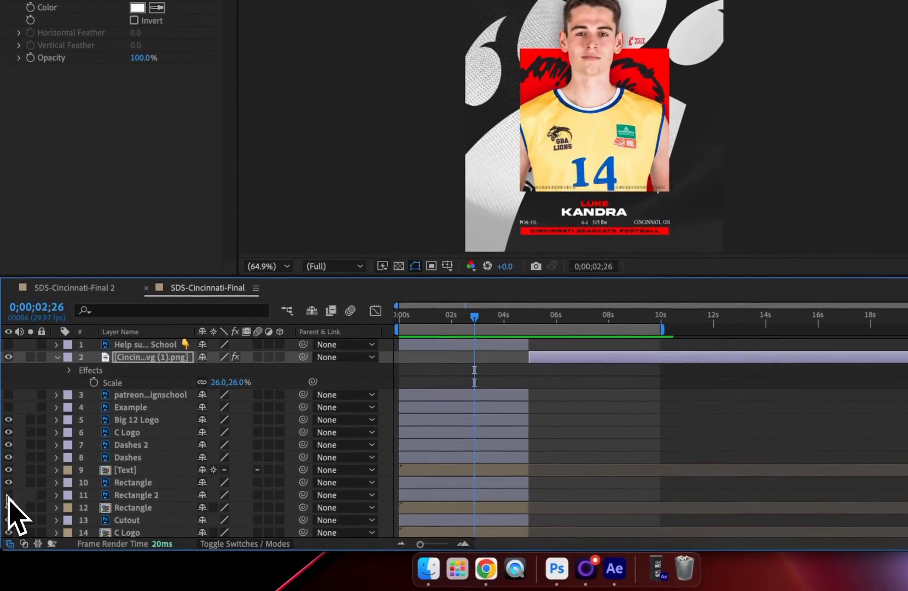
pyautogui.moveTo(8, 444); pyautogui.dragTo(11, 458)
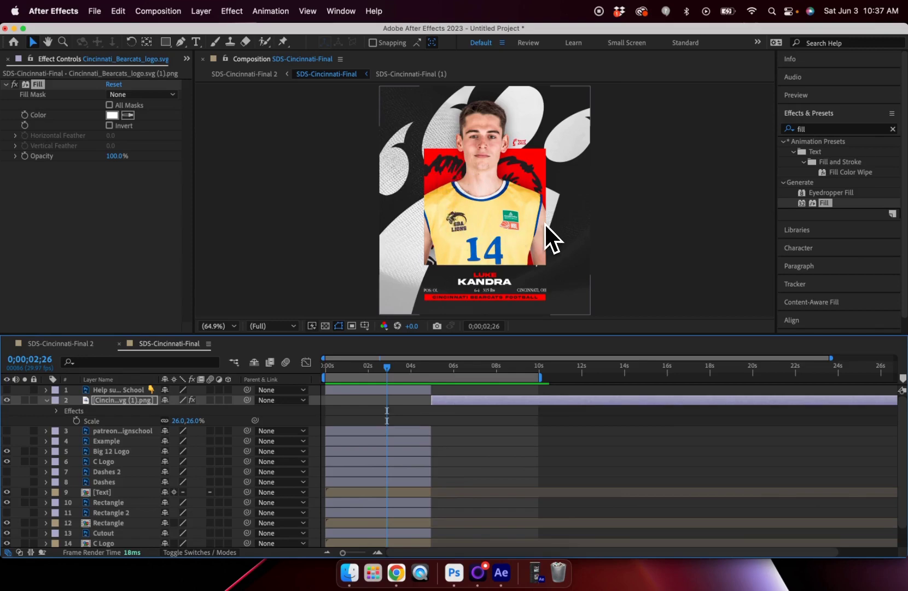
pyautogui.moveTo(544, 222); pyautogui.dragTo(300, 275)
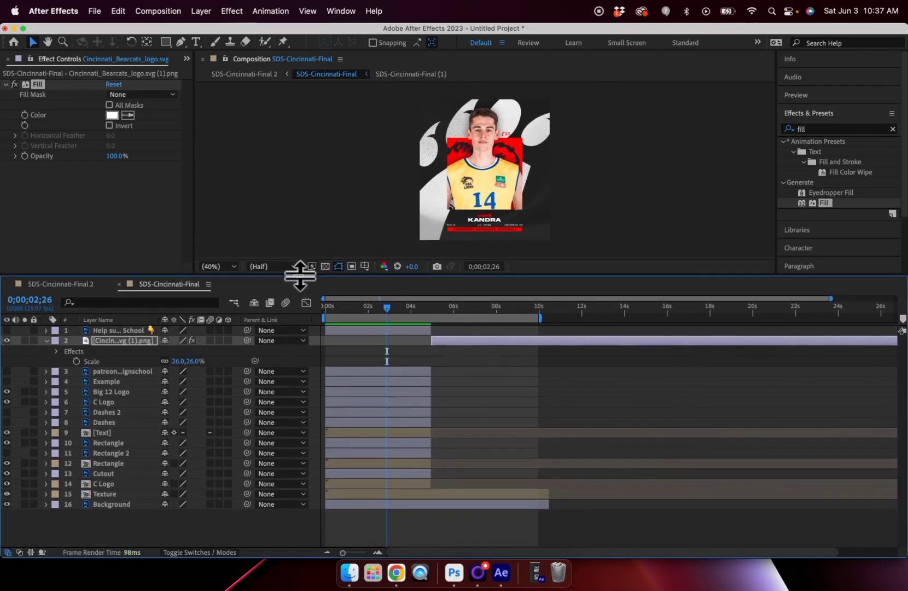
# - Compare the poster with Cutout toggled off and on, then show Scale for Rectangle and Cutout
pyautogui.click(109, 473)
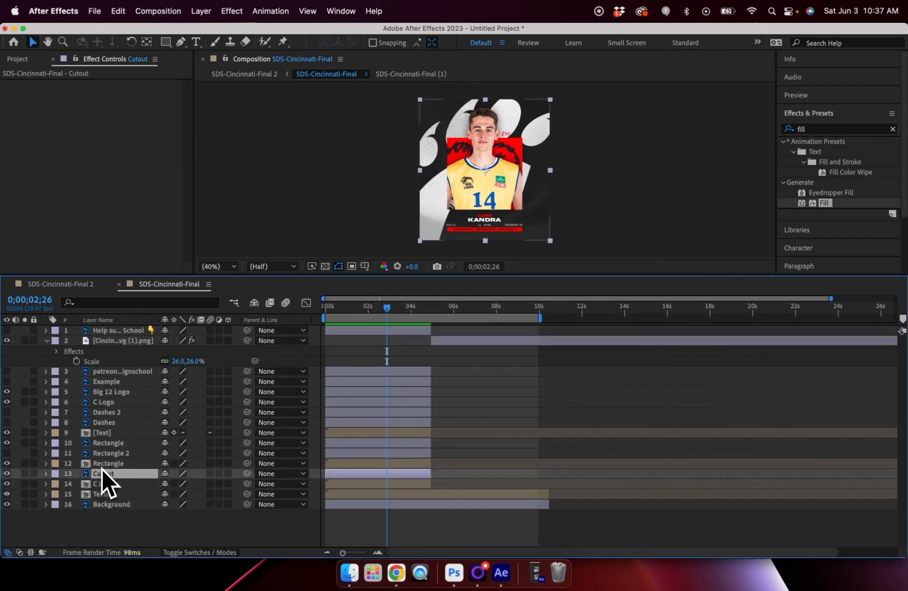
pyautogui.click(7, 474)
pyautogui.click(7, 473)
pyautogui.click(8, 474)
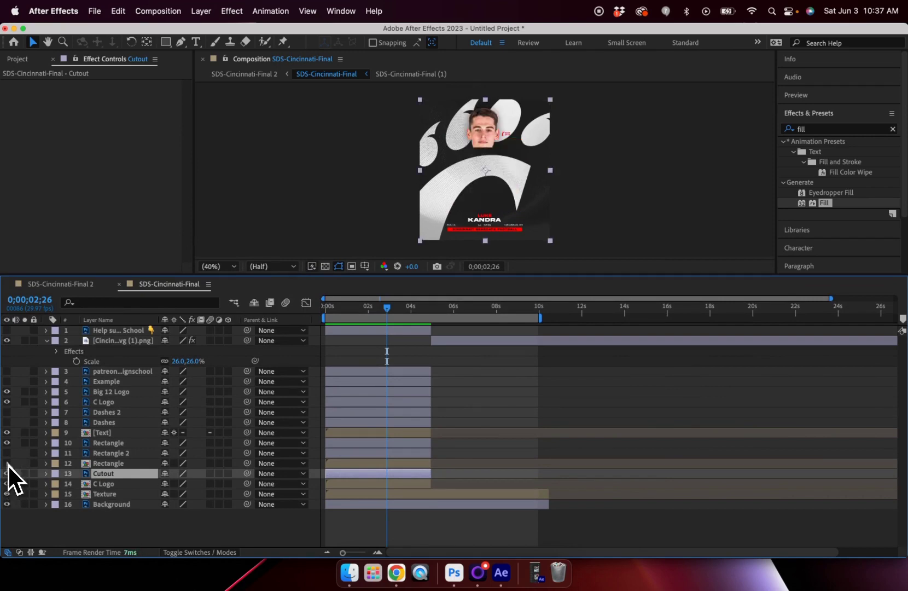
pyautogui.click(7, 474)
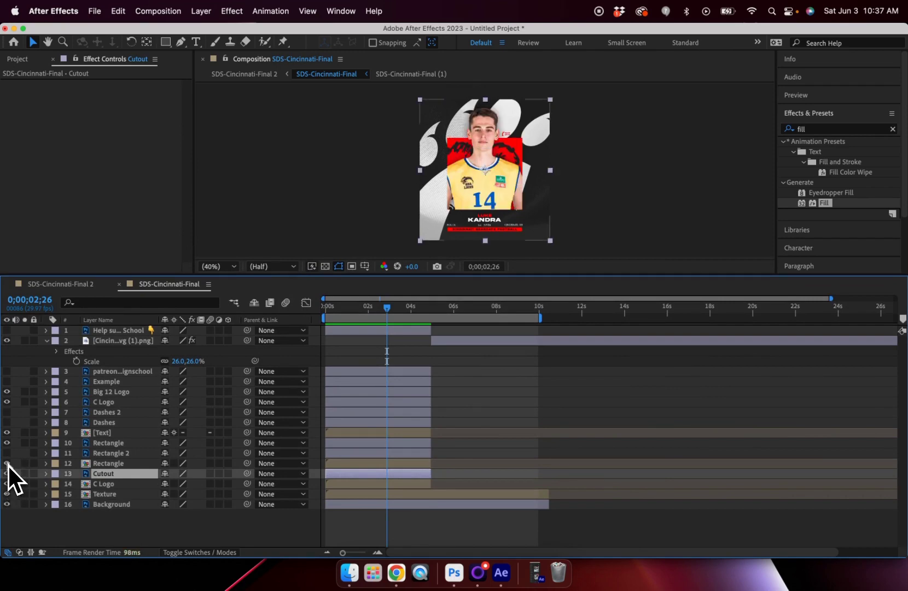
pyautogui.click(7, 474)
pyautogui.click(7, 474)
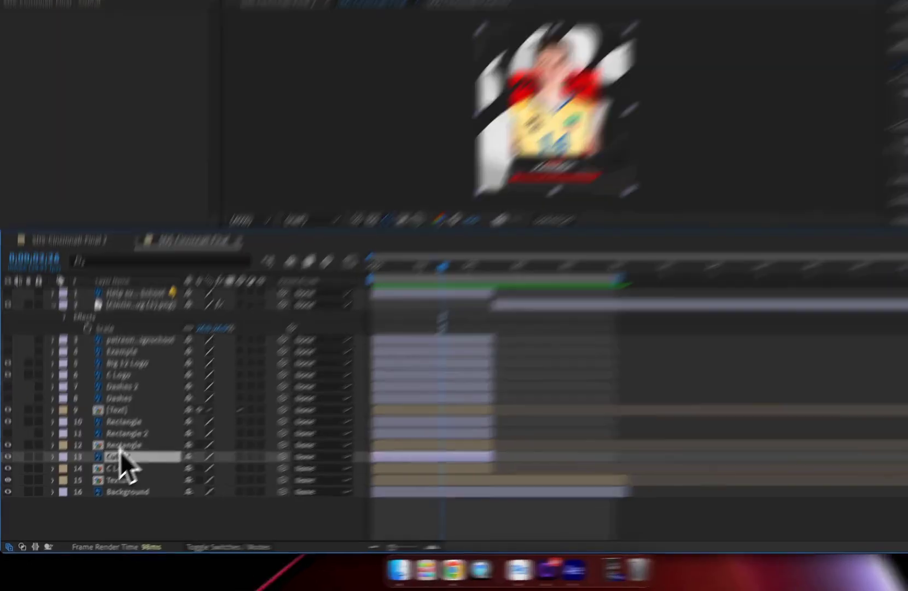
pyautogui.keyDown('shift'); pyautogui.click(104, 465); pyautogui.keyUp('shift')
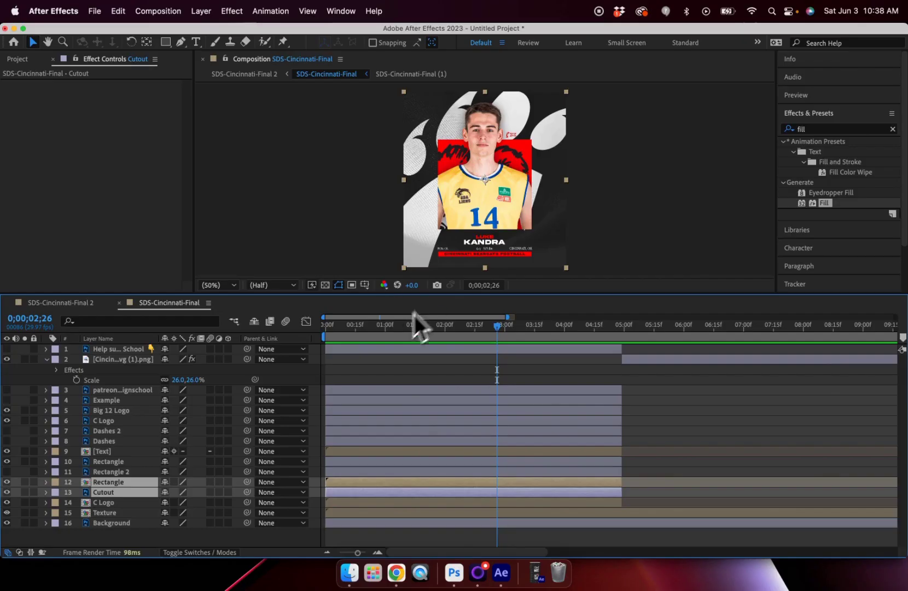
pyautogui.press('s')
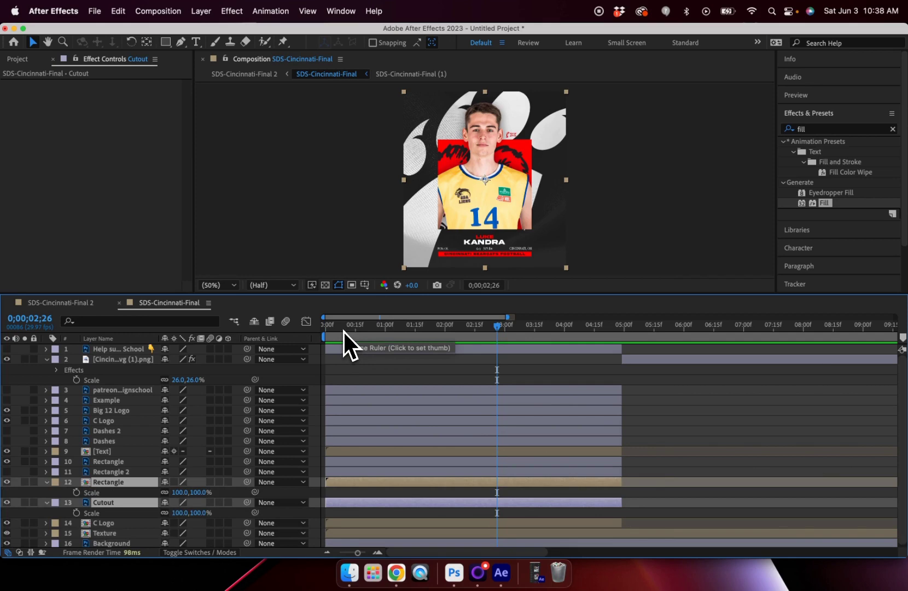
# - Set a 100% Scale keyframe at frame 0 and a 106% keyframe at 0;00;01;06
pyautogui.moveTo(334, 331); pyautogui.dragTo(326, 333)
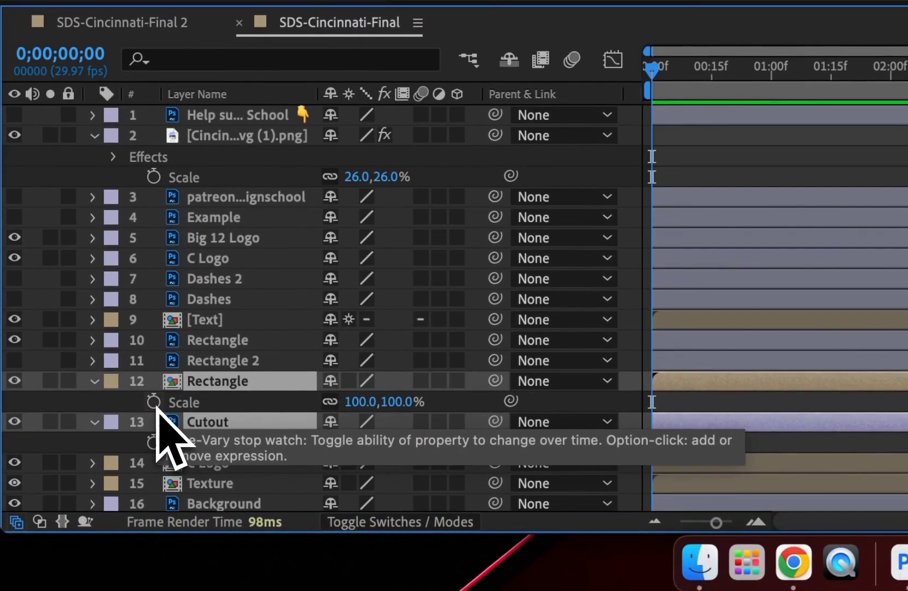
pyautogui.click(154, 403)
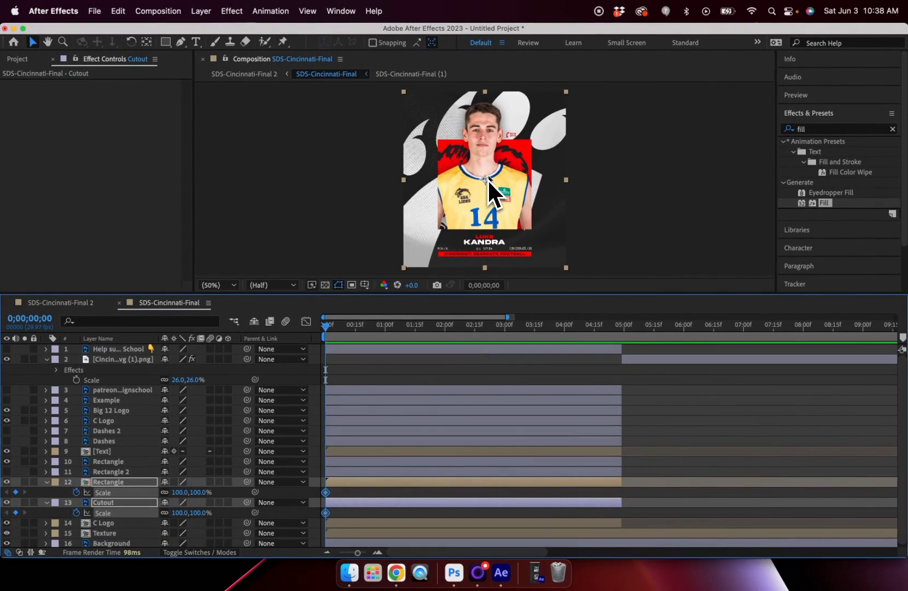
pyautogui.click(400, 324)
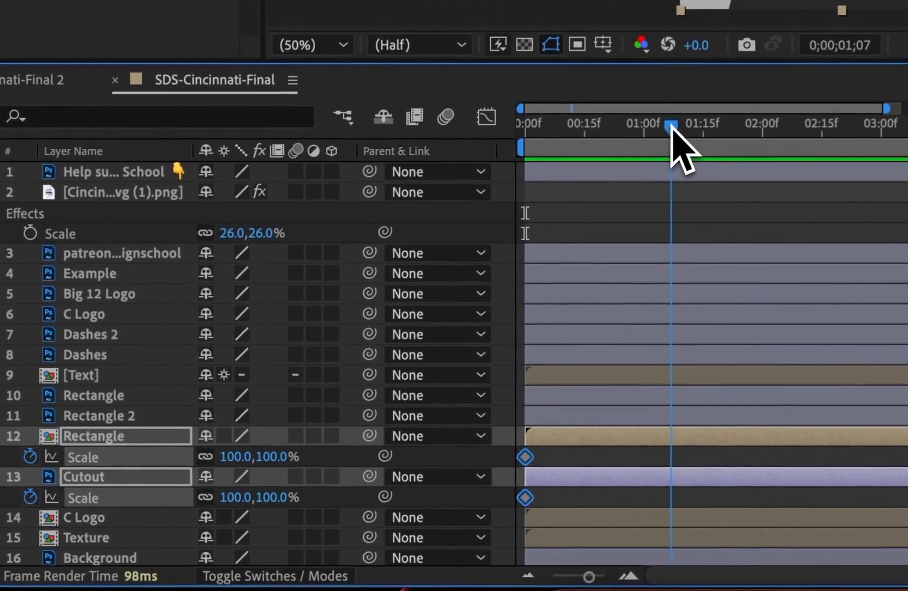
pyautogui.click(671, 126)
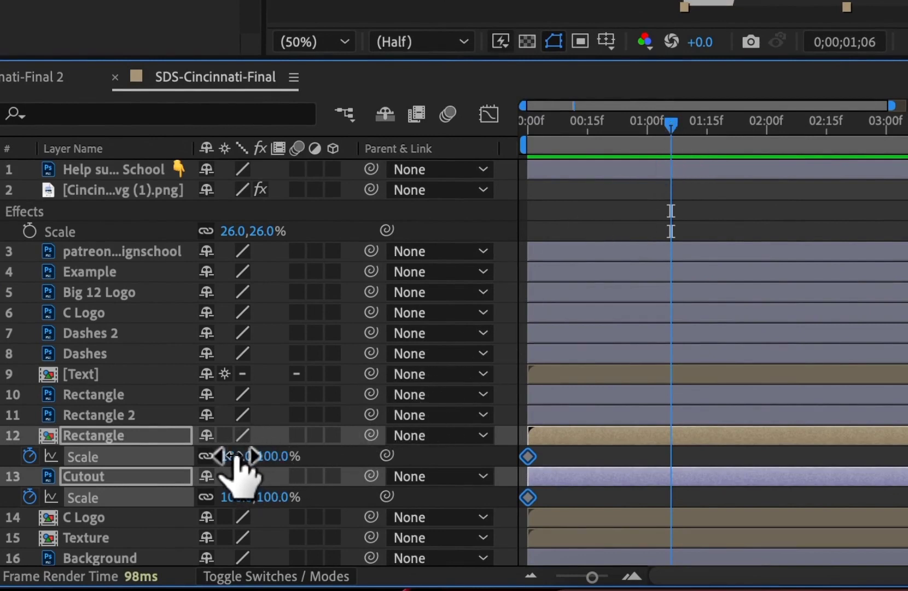
pyautogui.moveTo(237, 457)
pyautogui.mouseDown()
pyautogui.moveTo(249, 456)
pyautogui.moveTo(244, 461)
pyautogui.mouseUp()
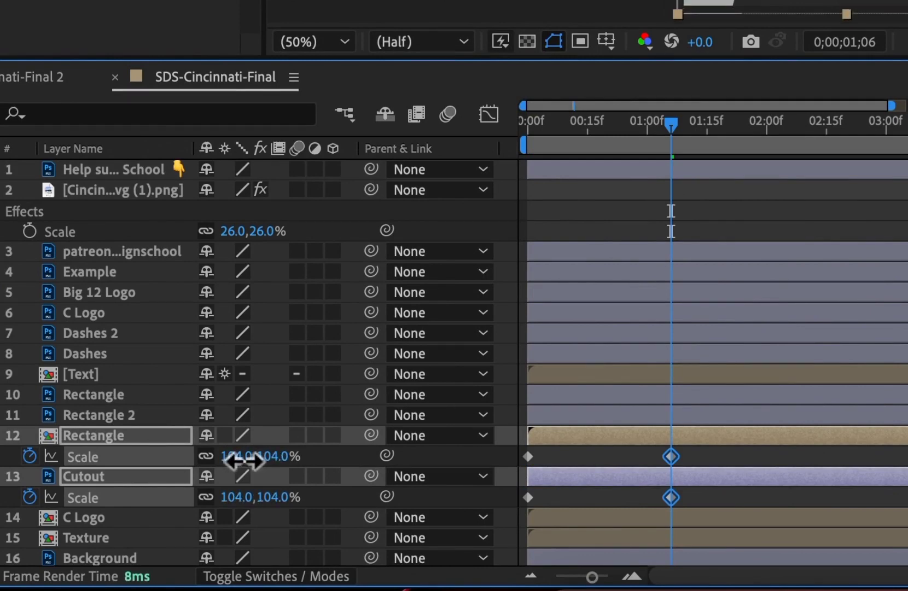
pyautogui.click(245, 456)
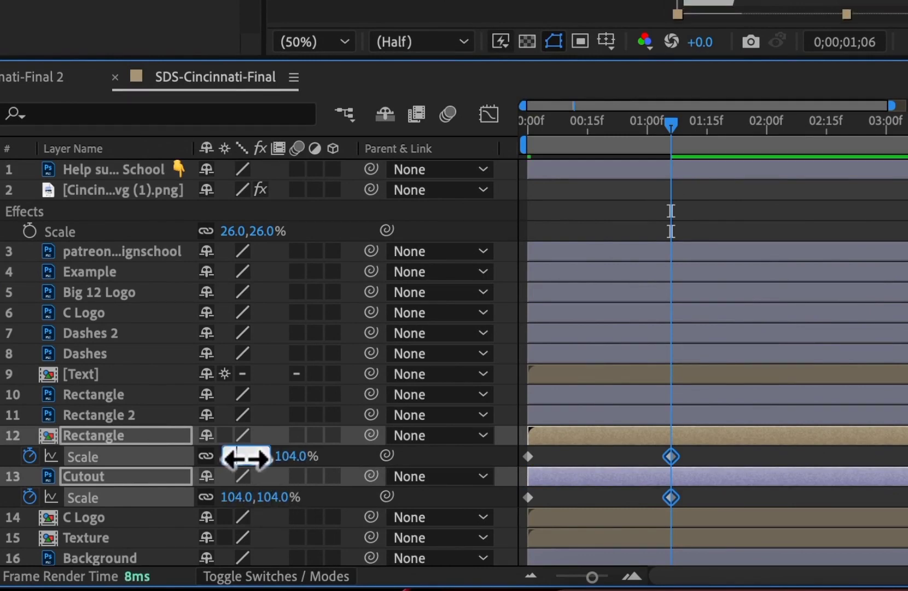
pyautogui.write('106')
pyautogui.press('Return')
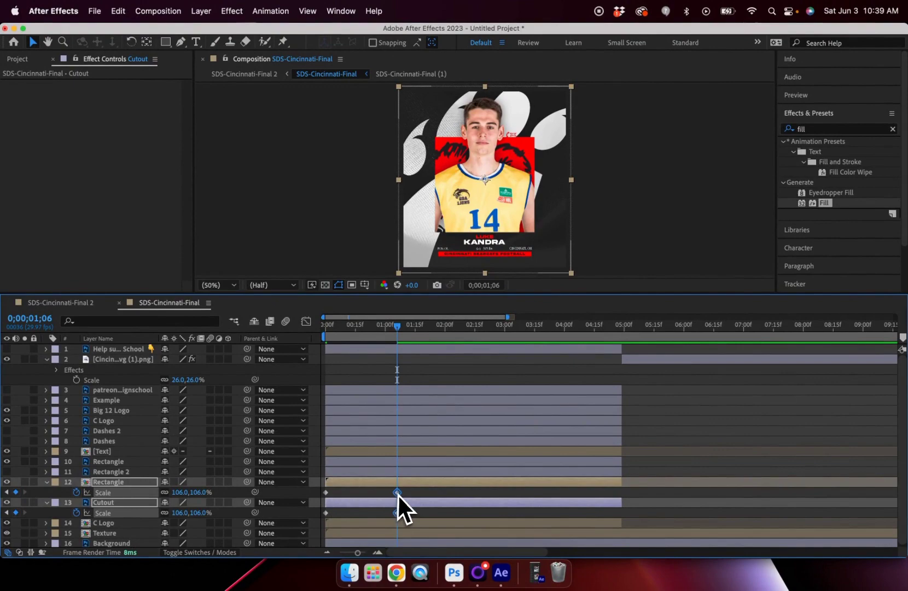
# - Preview the existing scale pulse from the start of the composition
pyautogui.moveTo(399, 494)
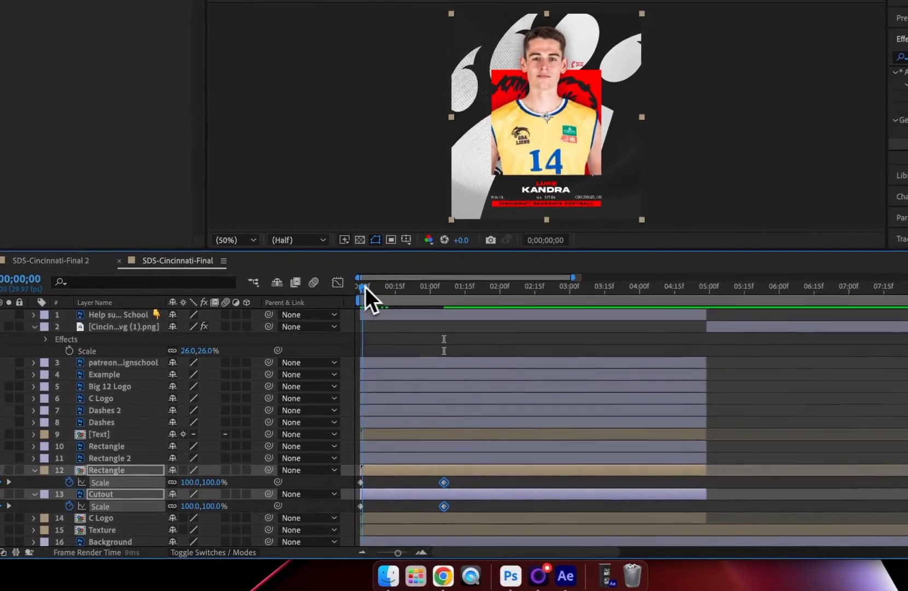
pyautogui.click(325, 323)
pyautogui.press('space')
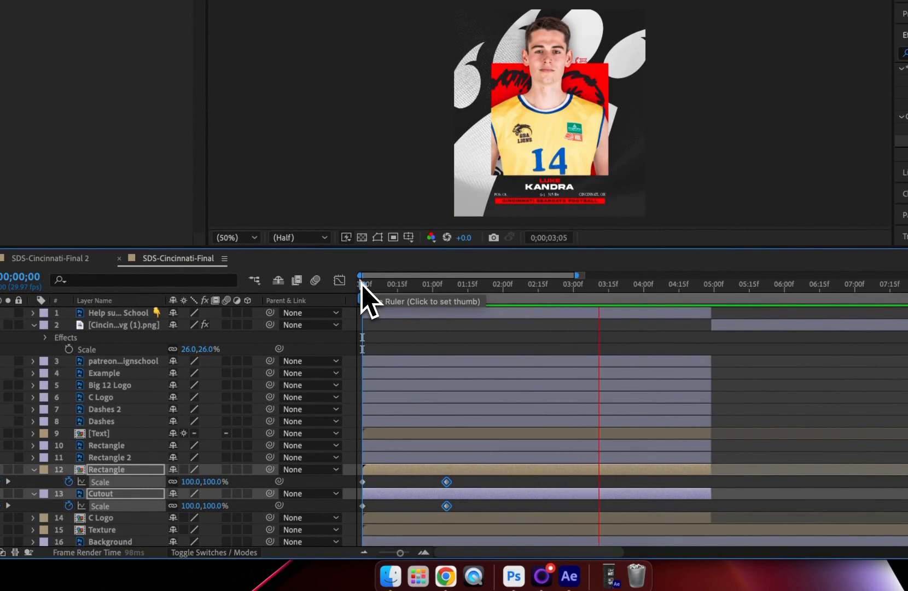
pyautogui.moveTo(365, 282)
pyautogui.mouseDown()
pyautogui.moveTo(379, 282)
pyautogui.moveTo(353, 286)
pyautogui.mouseUp()
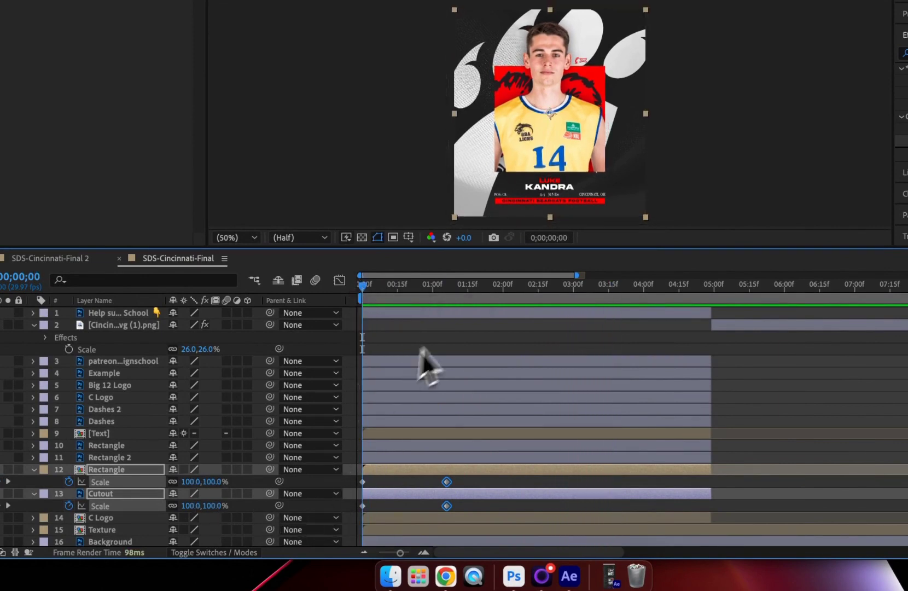
# - Set Rectangle Scale back to 100% at 0;00;02;15
pyautogui.moveTo(462, 285); pyautogui.dragTo(447, 294)
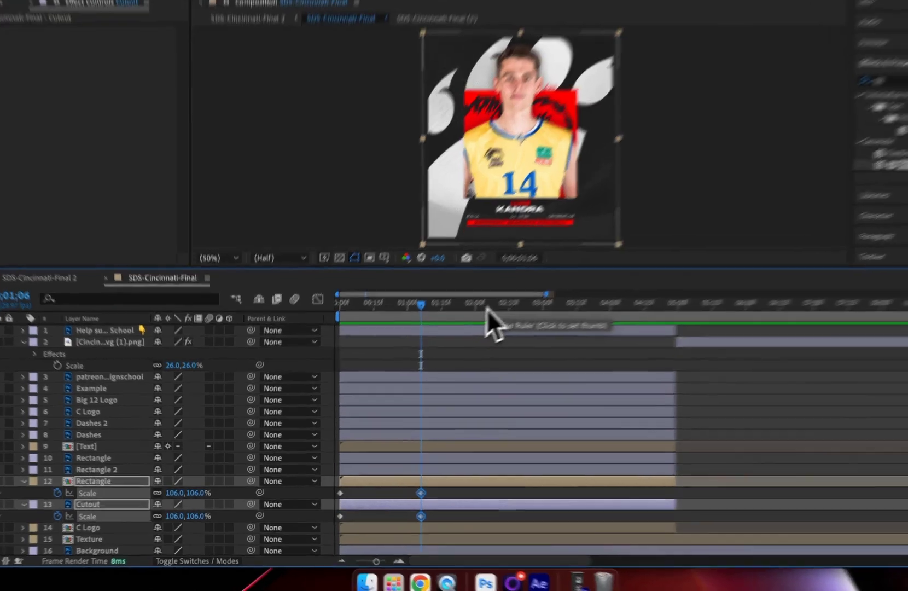
pyautogui.moveTo(457, 327); pyautogui.dragTo(467, 330)
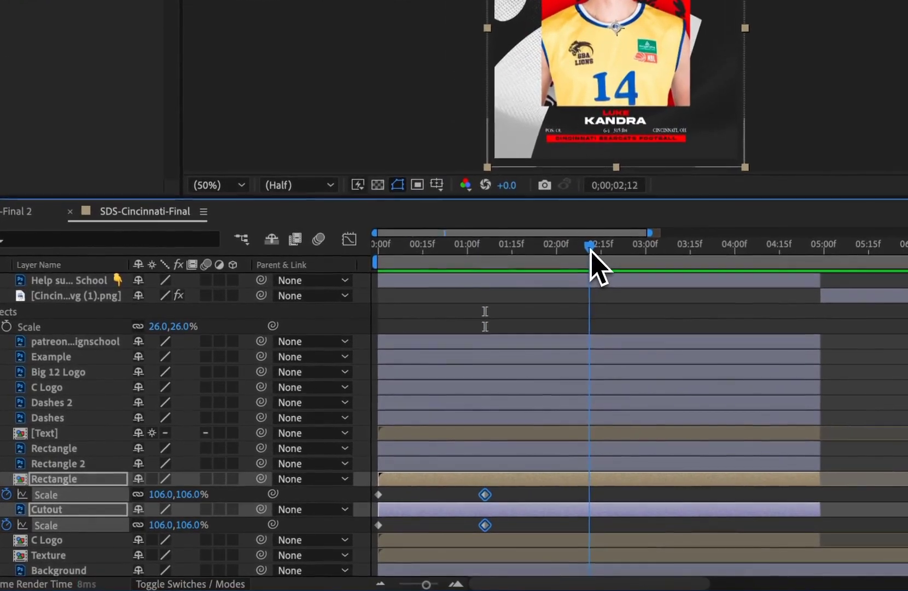
pyautogui.moveTo(591, 251); pyautogui.dragTo(603, 252)
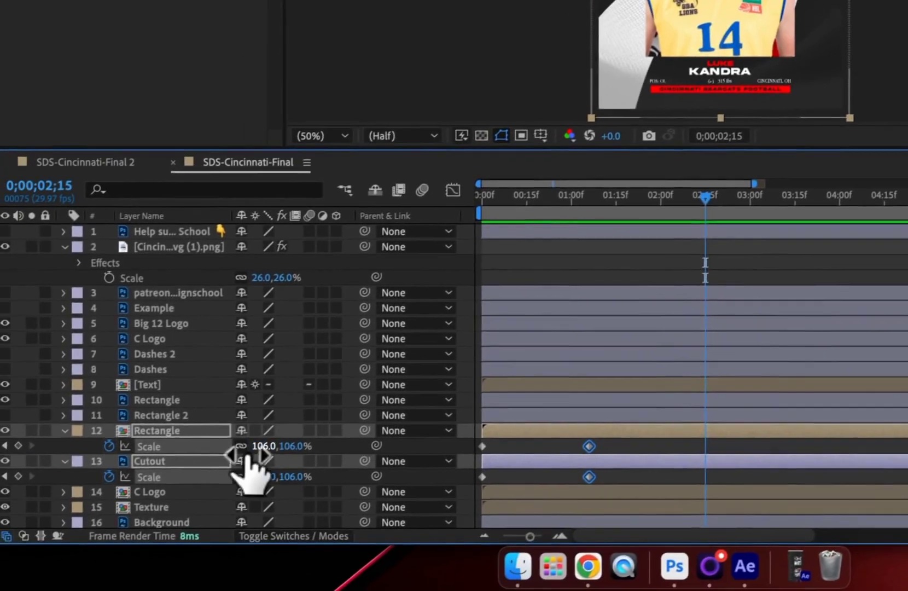
pyautogui.click(157, 494)
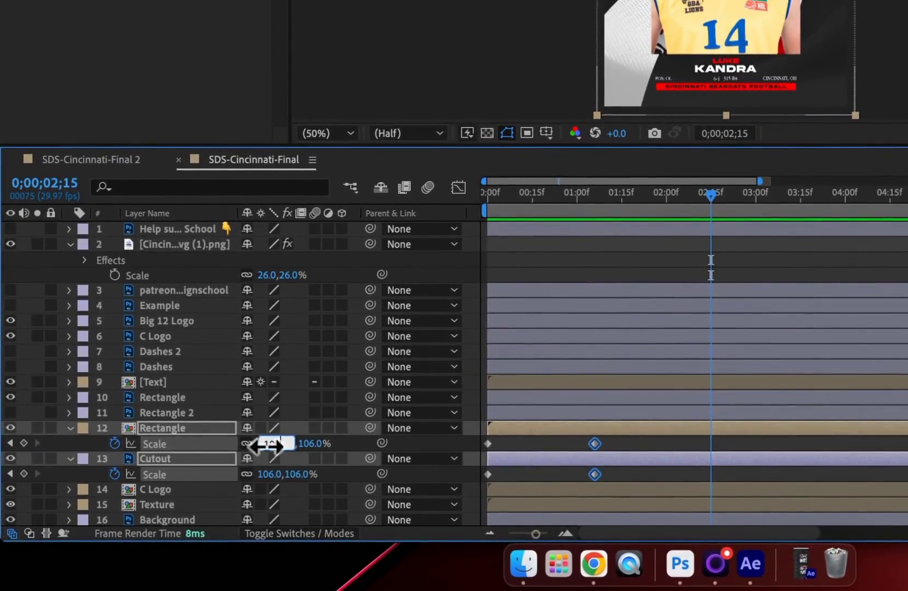
pyautogui.write('100')
pyautogui.press('Return')
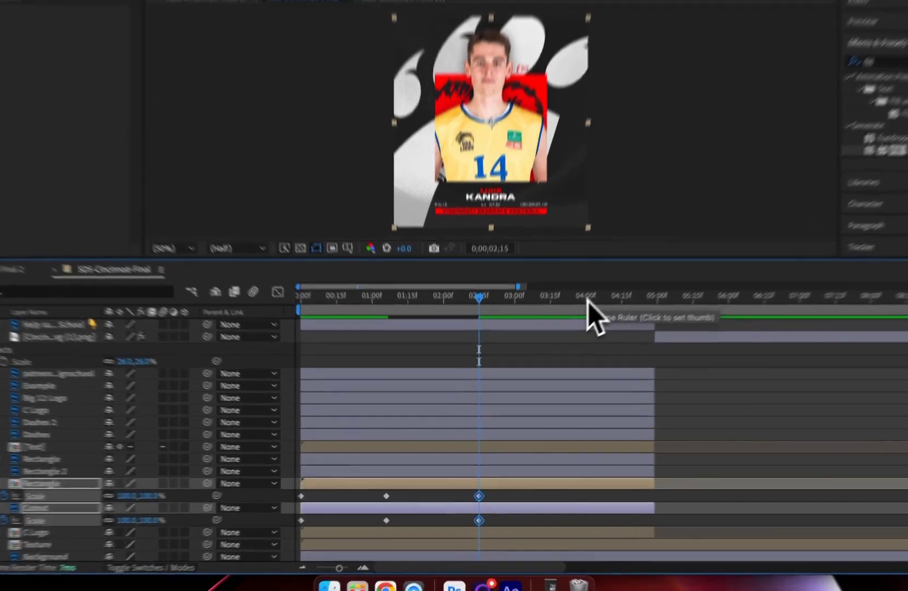
# - Raise both layers' Scale to 106% again at 0;00;04;01, then preview from the start
pyautogui.click(568, 327)
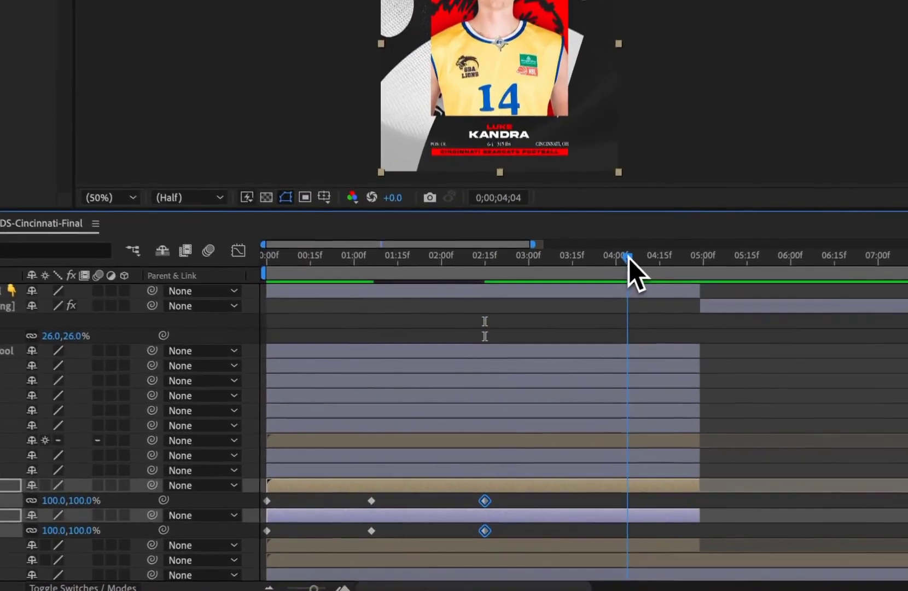
pyautogui.moveTo(628, 253); pyautogui.dragTo(622, 253)
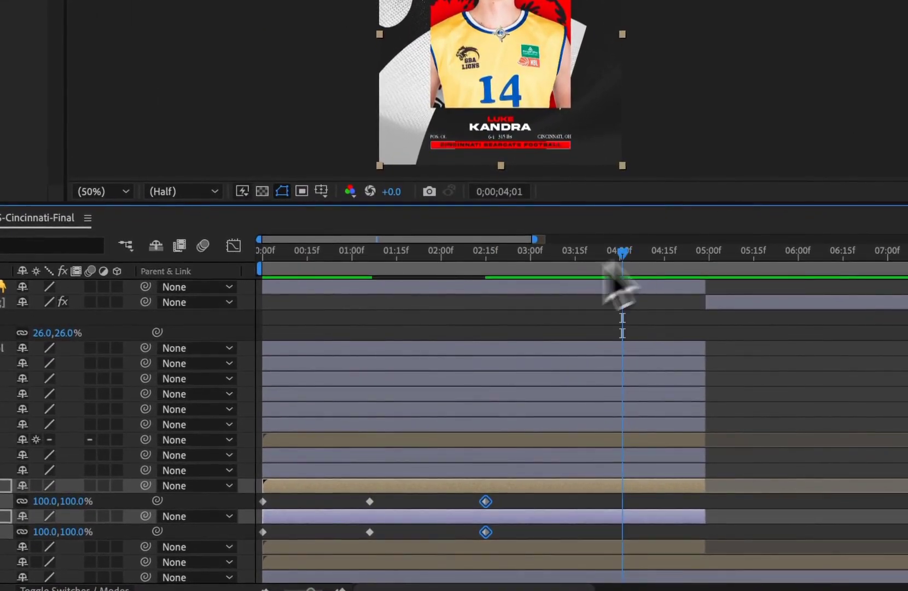
pyautogui.moveTo(39, 501); pyautogui.dragTo(43, 502)
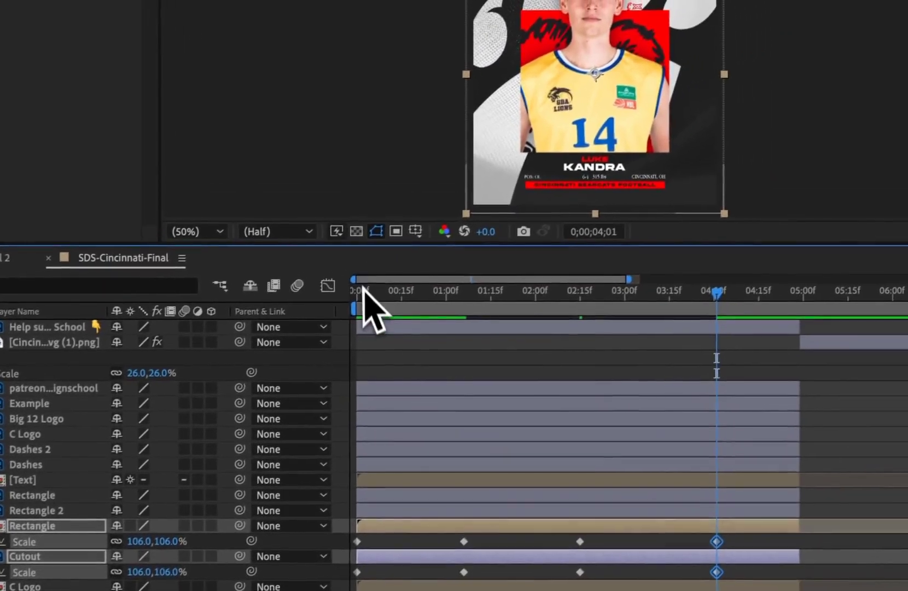
pyautogui.click(485, 193)
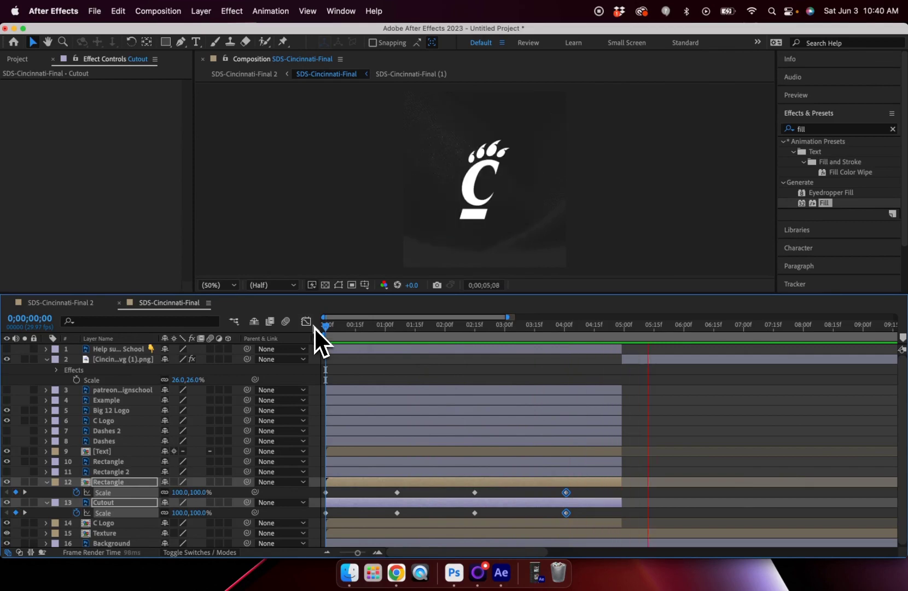
# - Stop playback and show all three selected Scale keyframes as a value graph
pyautogui.press('space')
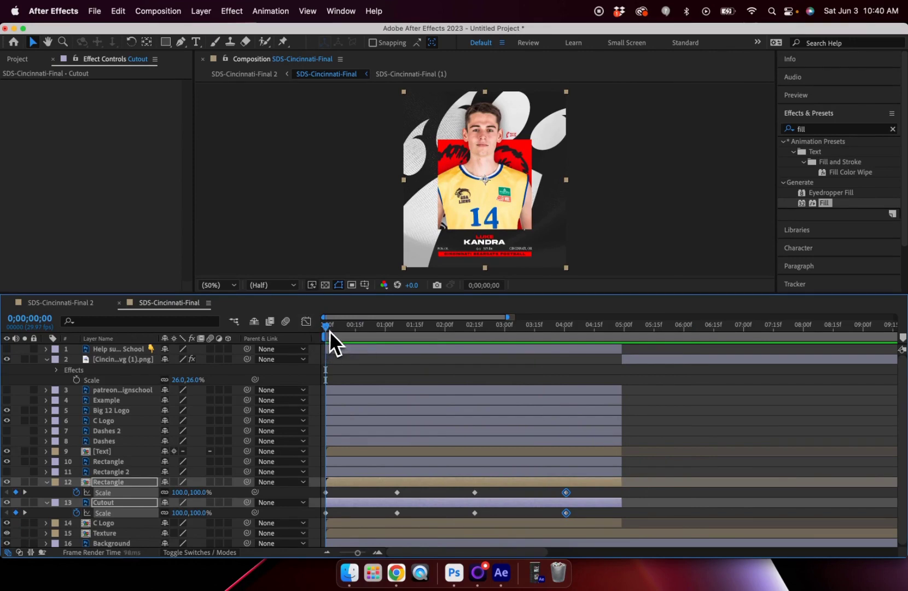
pyautogui.moveTo(327, 331); pyautogui.dragTo(390, 335)
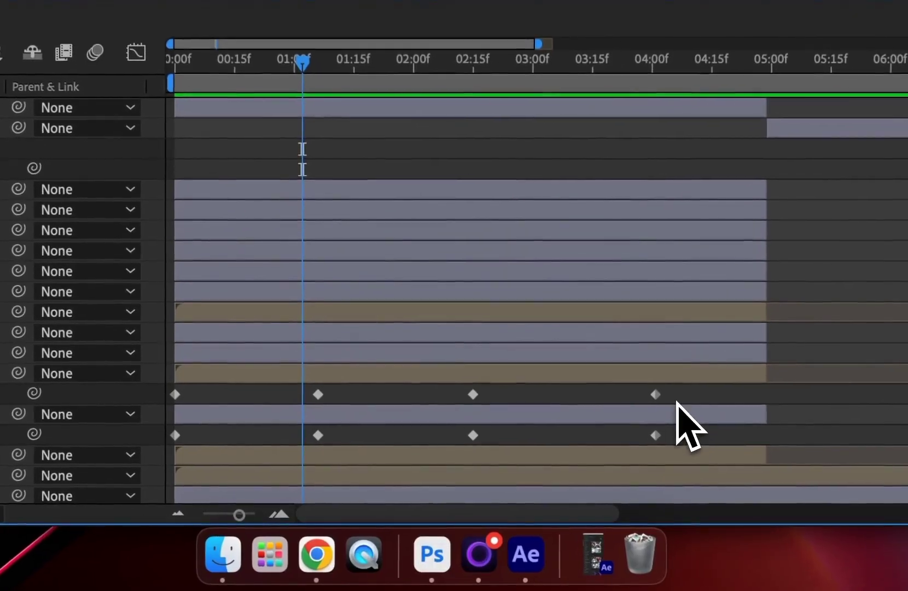
pyautogui.moveTo(576, 495); pyautogui.dragTo(375, 496)
pyautogui.moveTo(275, 403); pyautogui.dragTo(164, 395)
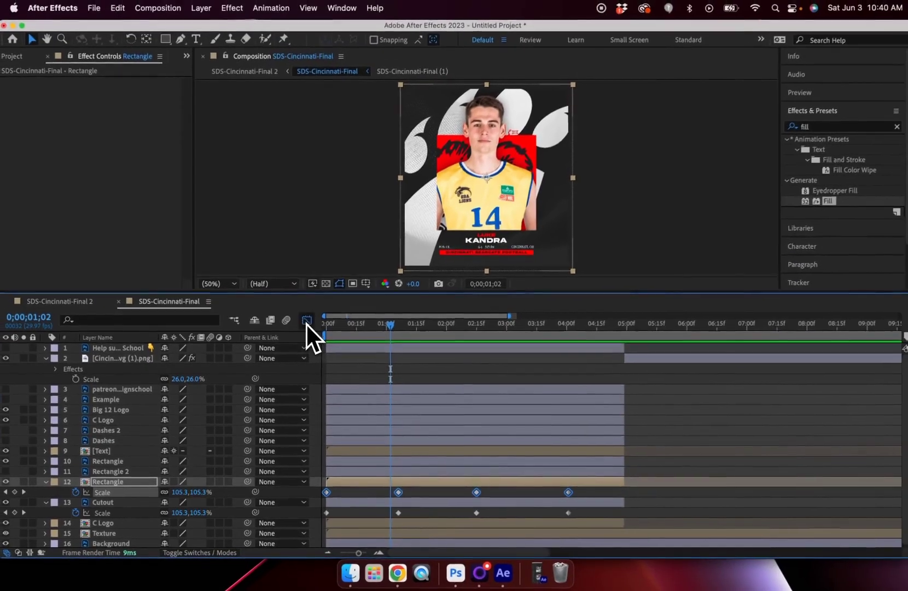
pyautogui.click(313, 311)
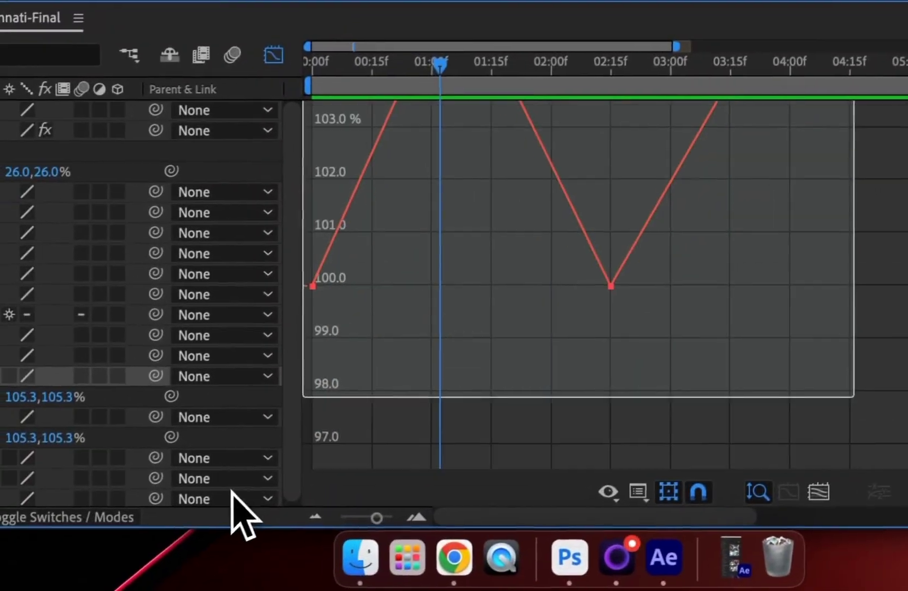
# - Easy-ease every Scale keyframe in the graph and preview the smoothed 100–106% pulse
pyautogui.moveTo(241, 512); pyautogui.dragTo(304, 365)
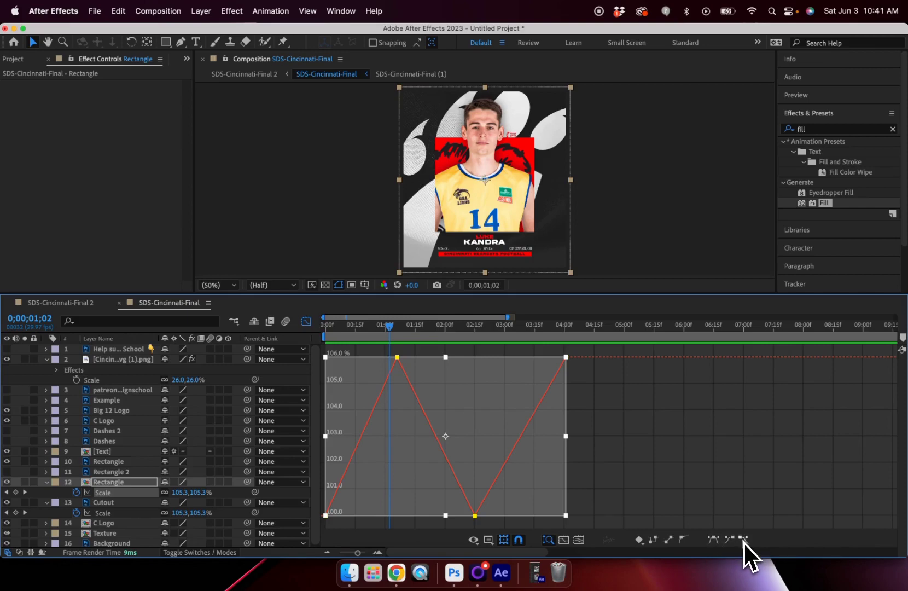
pyautogui.click(714, 539)
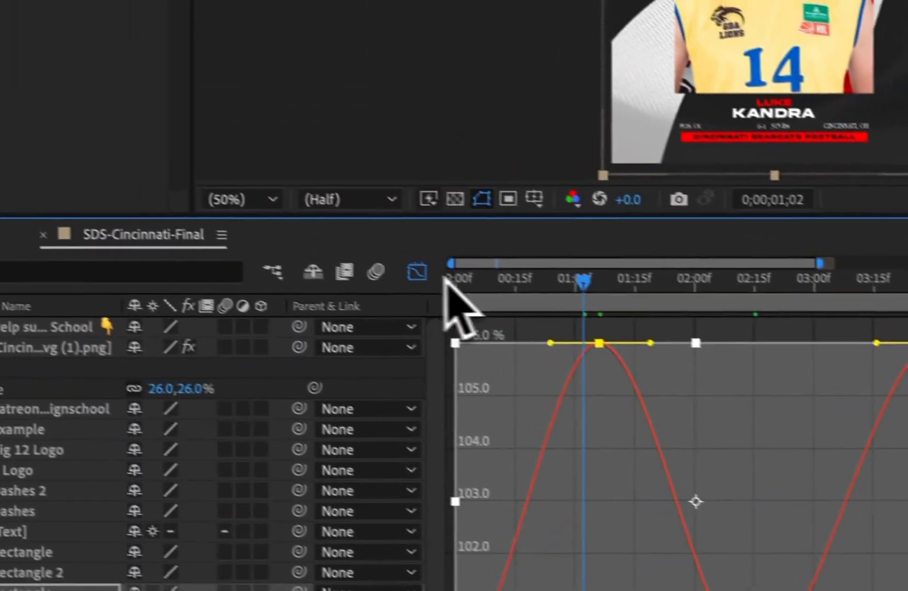
pyautogui.click(241, 59)
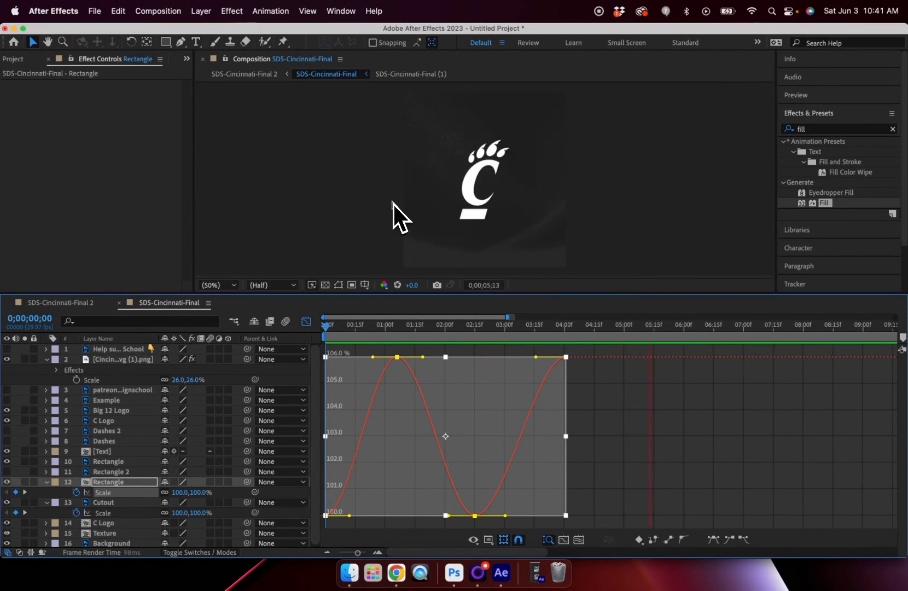
pyautogui.press('space')
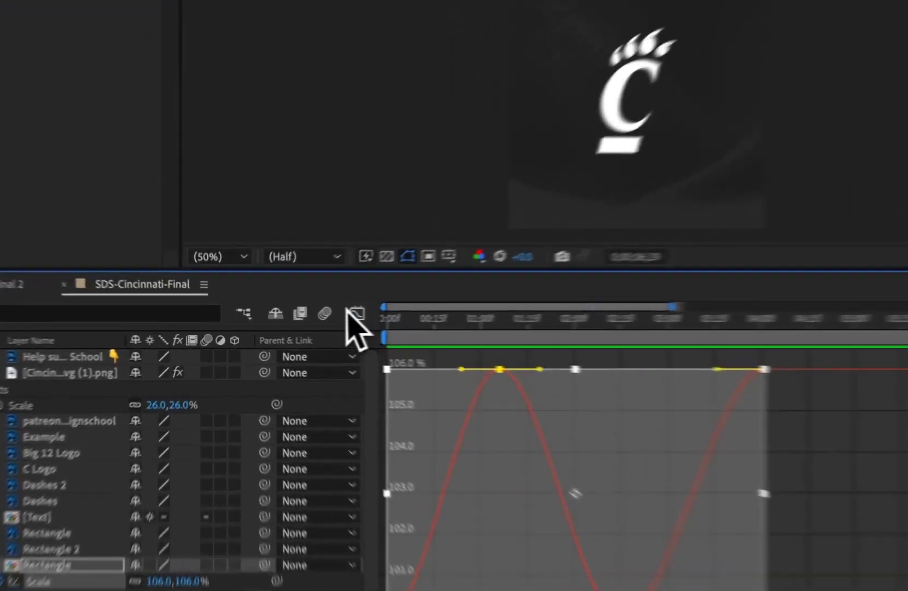
# - Return to layer bars, enlarge the composition viewer, and play the poster from frame one
pyautogui.click(355, 312)
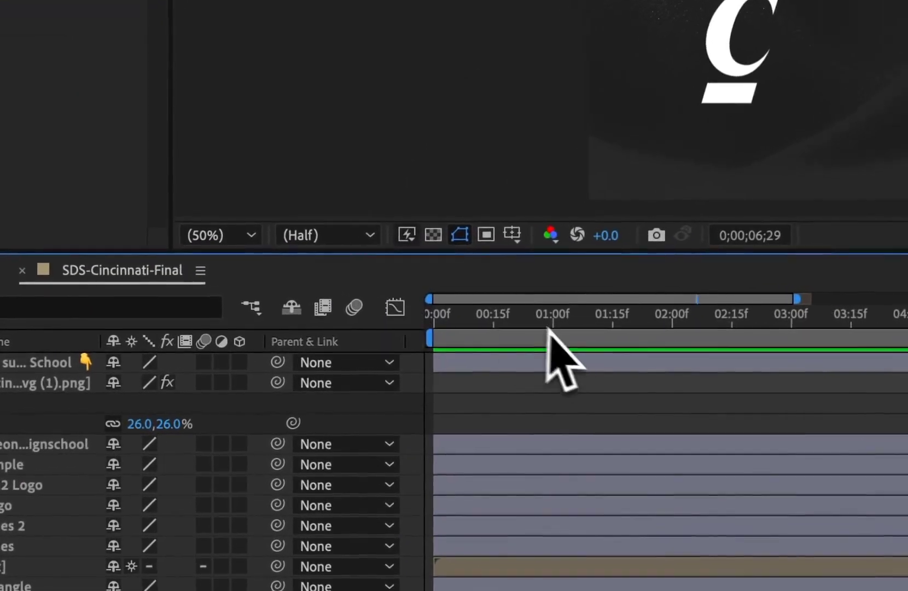
pyautogui.press('Home')
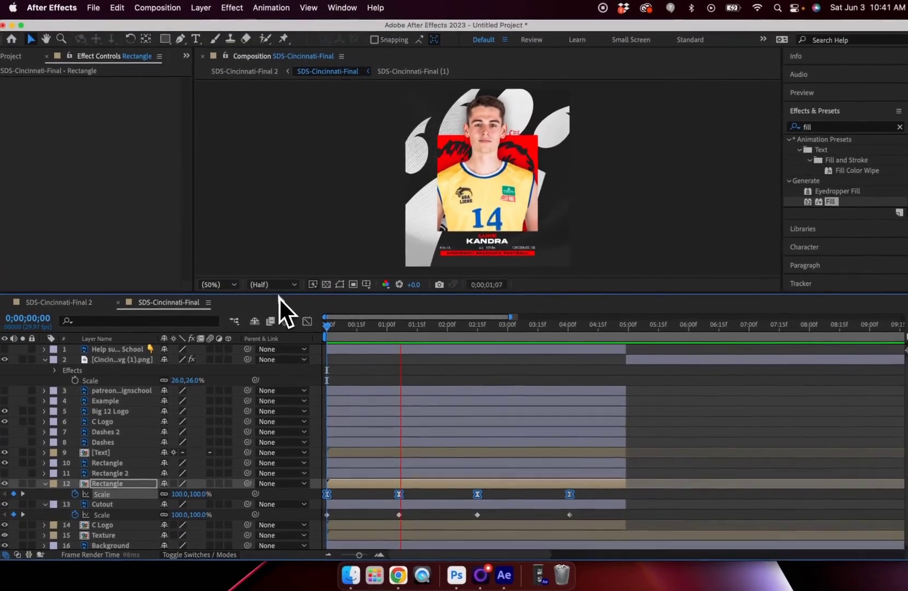
pyautogui.moveTo(310, 294); pyautogui.dragTo(313, 377)
pyautogui.press('Home')
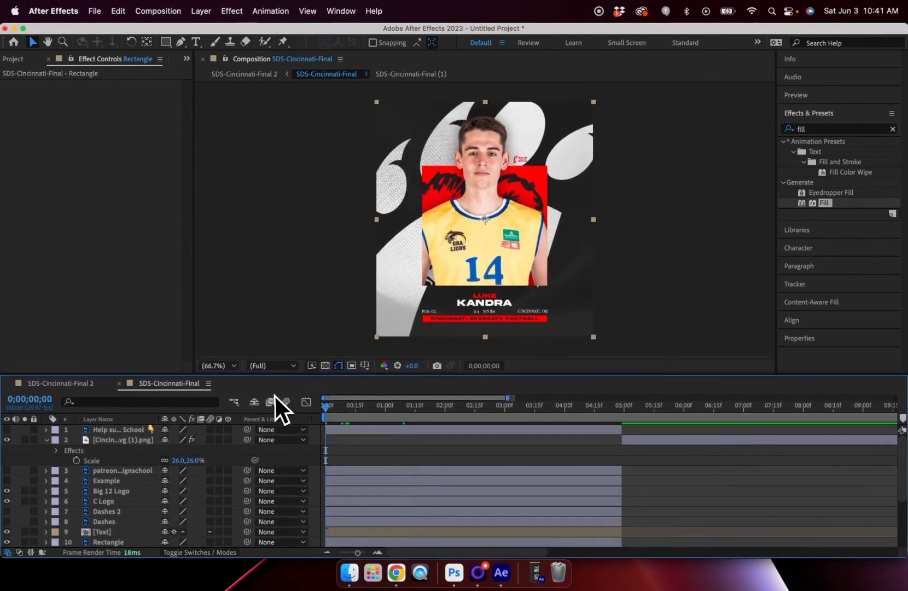
pyautogui.press('space')
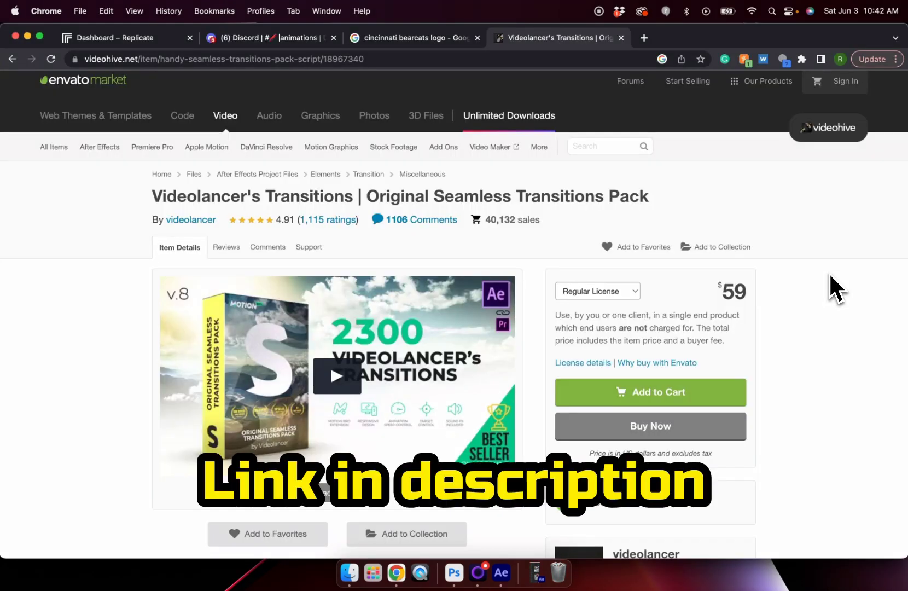
# - Scroll through the Original Seamless Transitions Pack listing on Videohive, priced $59 Regular License
pyautogui.scroll(-1, 749, 250)
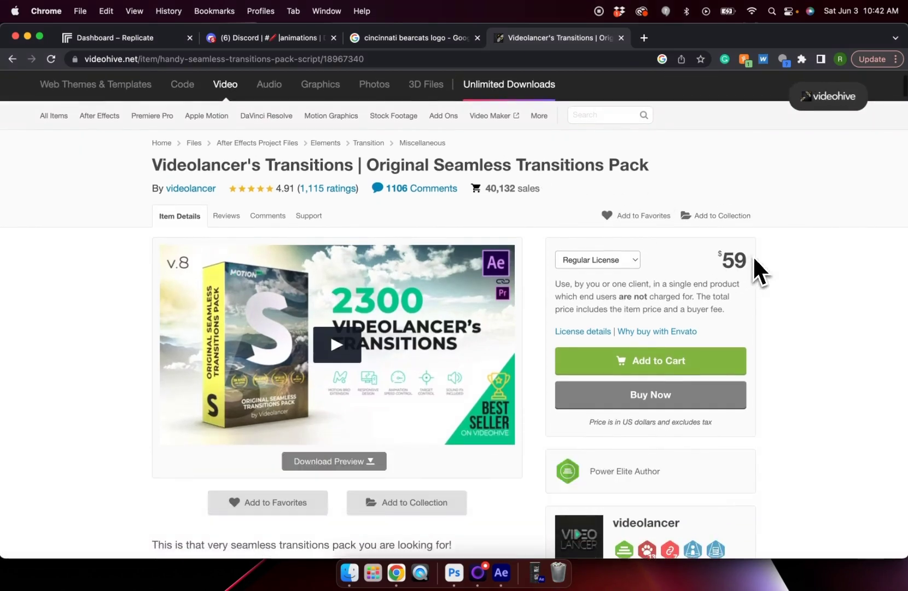
pyautogui.scroll(2, 754, 255)
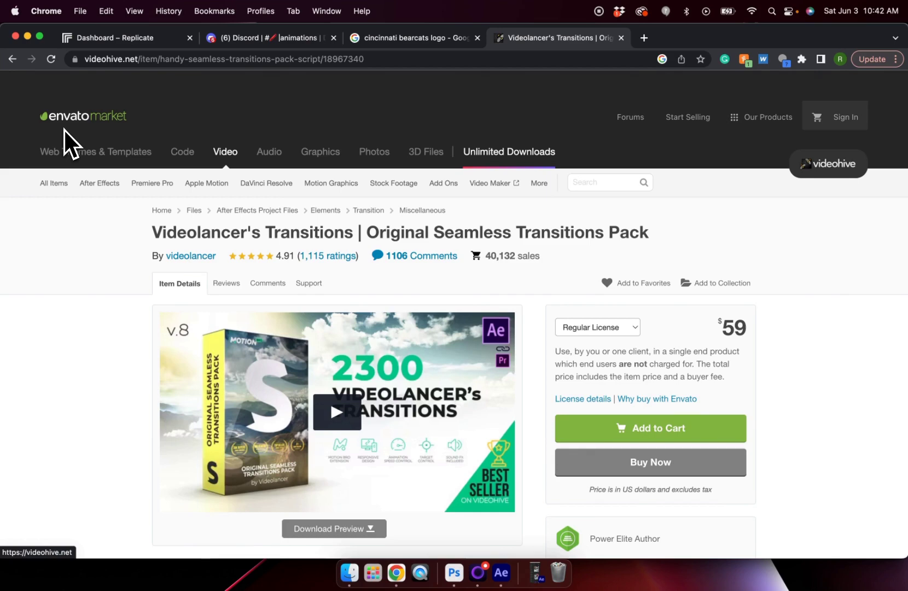
pyautogui.scroll(-1, 61, 380)
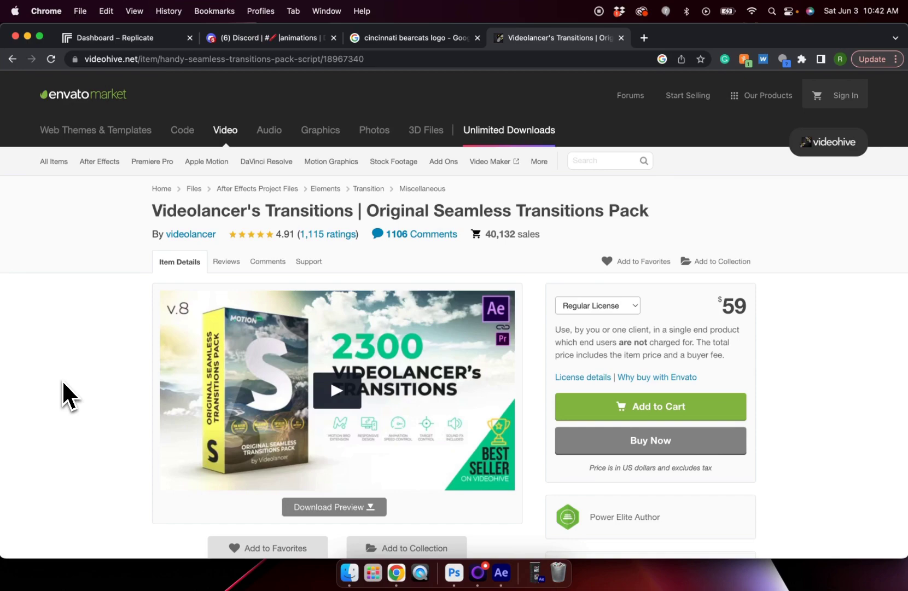
pyautogui.scroll(-3, 62, 380)
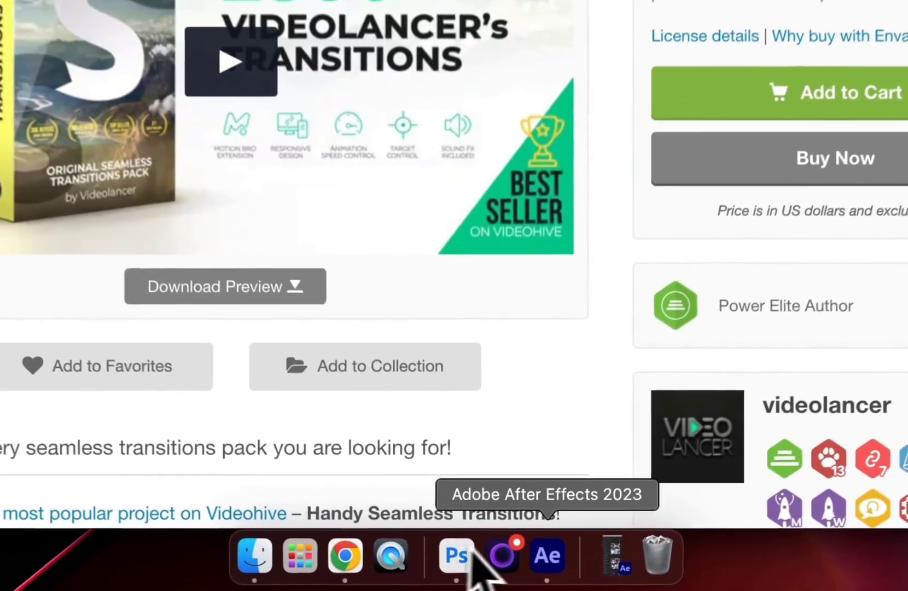
# - Back in After Effects, scrub to about 0;00;05;13, show the Bearcats logo settings, restore Motion Bro
pyautogui.click(501, 572)
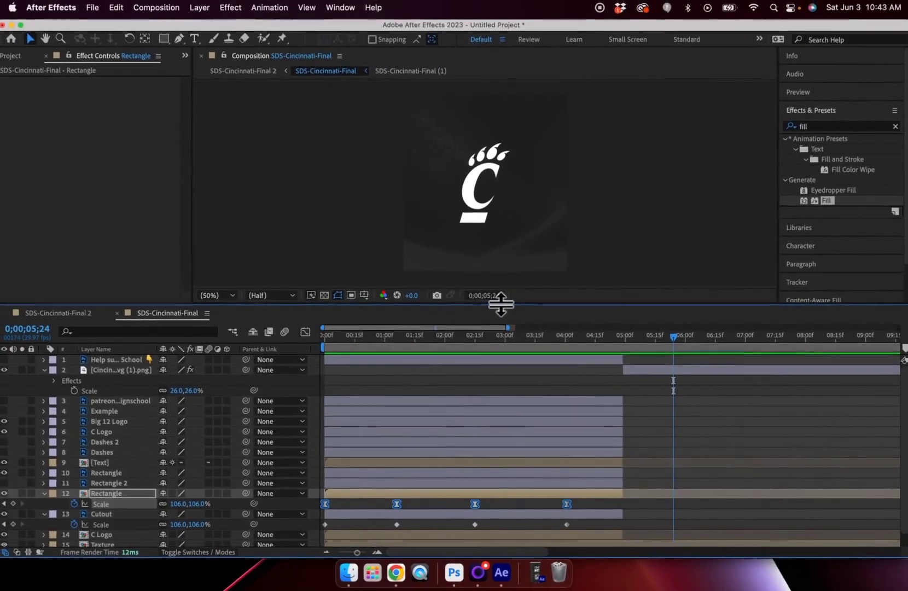
pyautogui.moveTo(501, 305); pyautogui.dragTo(497, 291)
pyautogui.moveTo(497, 334); pyautogui.dragTo(609, 339)
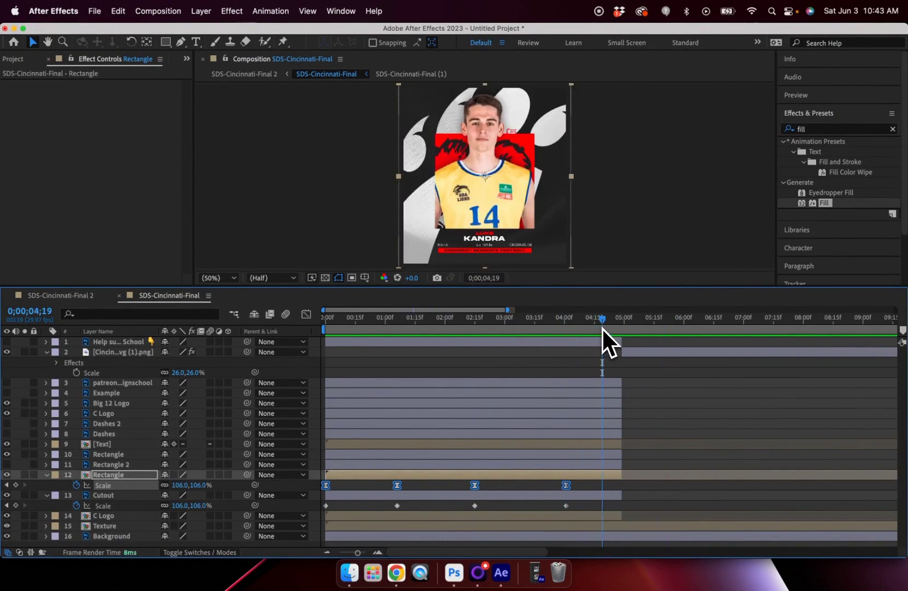
pyautogui.click(643, 353)
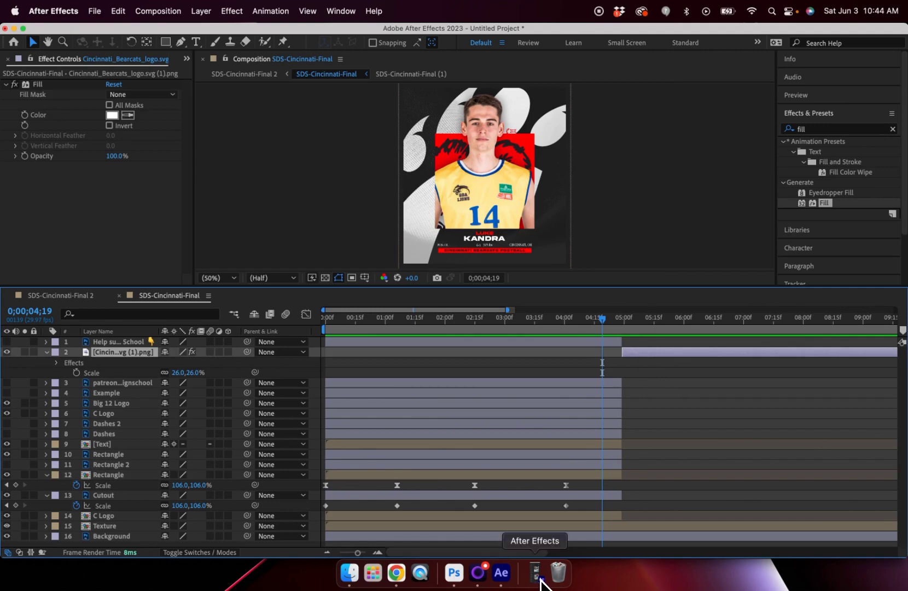
pyautogui.click(540, 578)
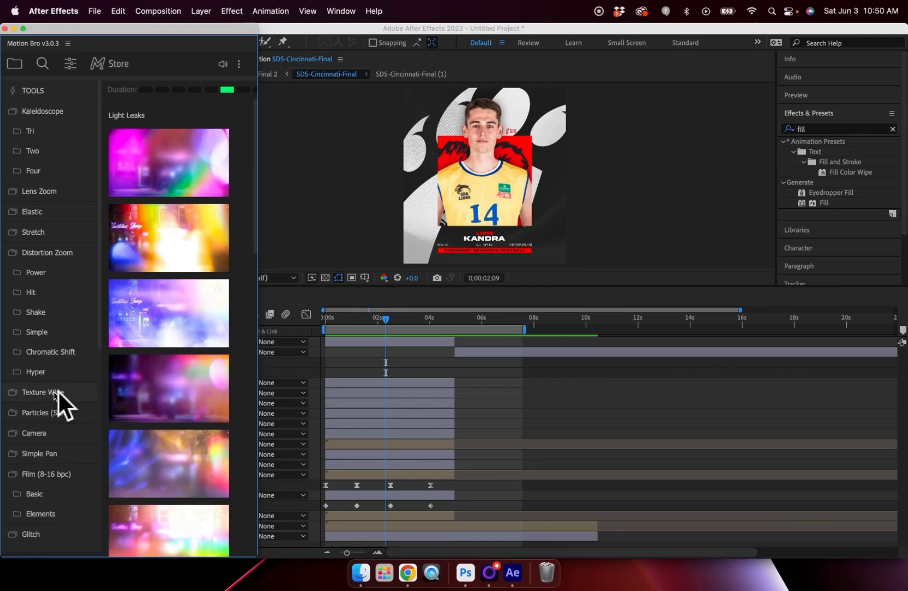
# - Browse Motion Bro's Glitch, Camera and Film (8-16 bpc) transition categories
pyautogui.scroll(-5, 59, 404)
pyautogui.click(34, 458)
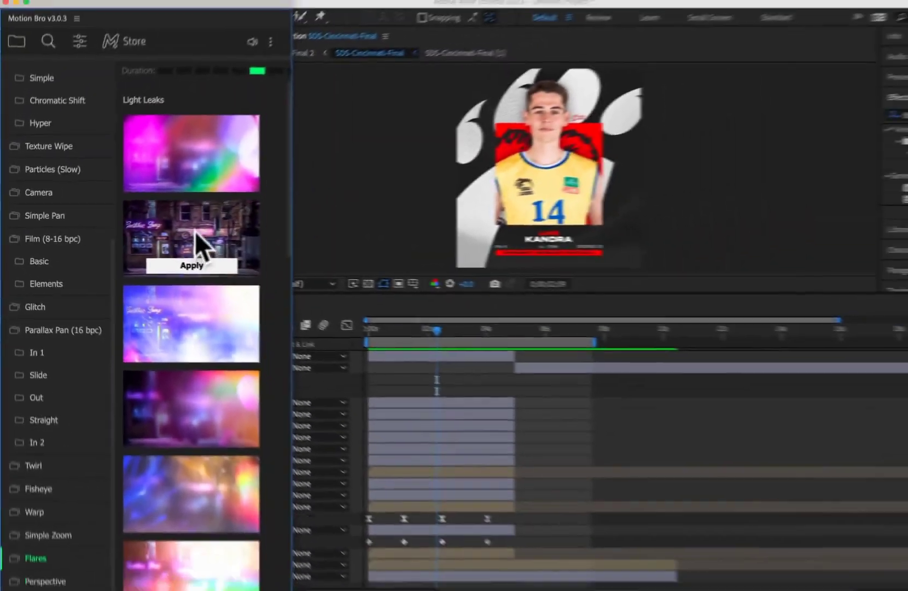
pyautogui.click(60, 154)
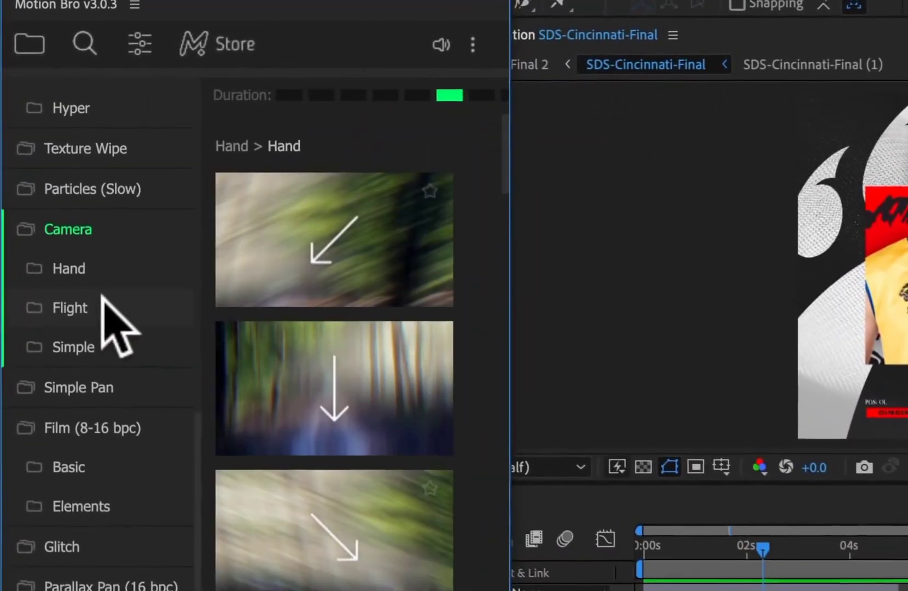
pyautogui.moveTo(357, 257)
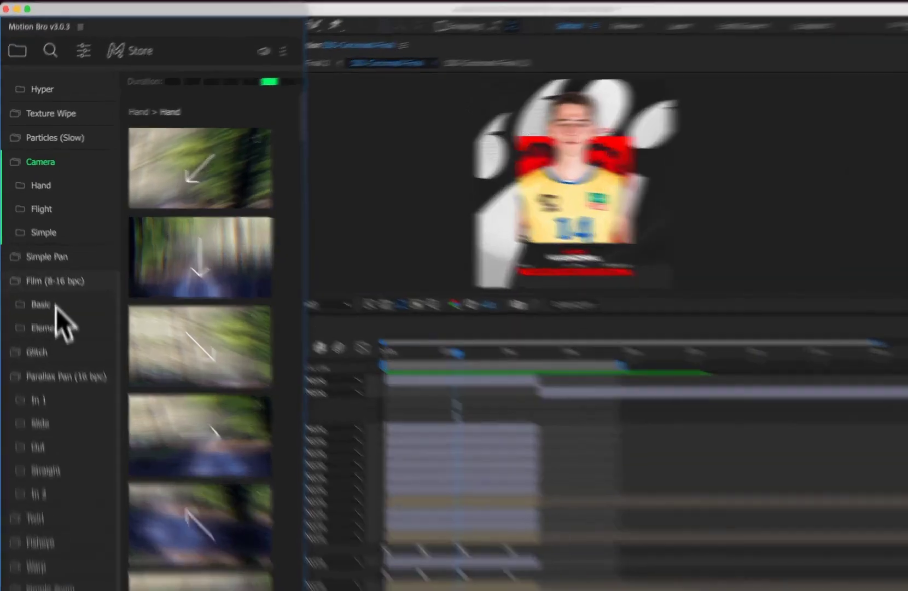
pyautogui.click(82, 432)
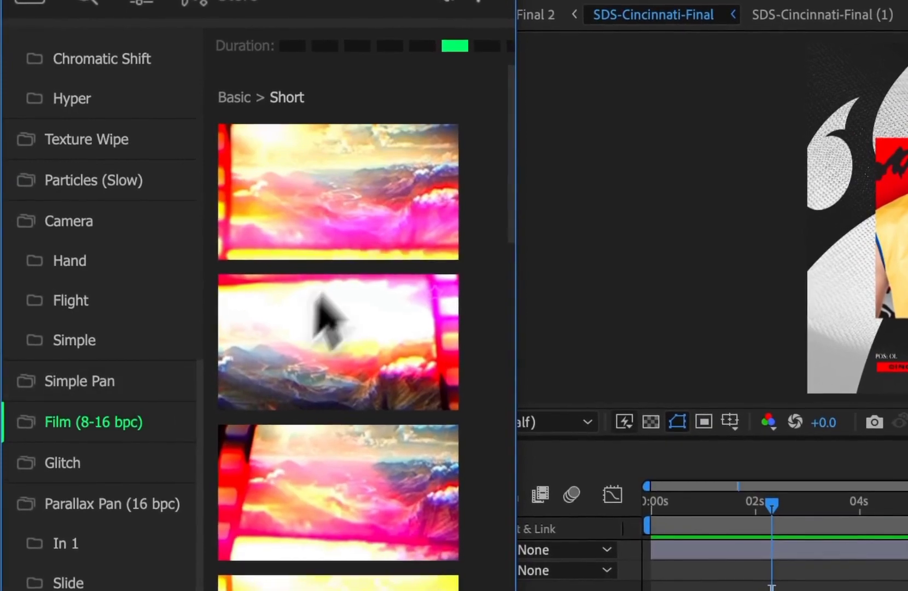
pyautogui.moveTo(371, 212)
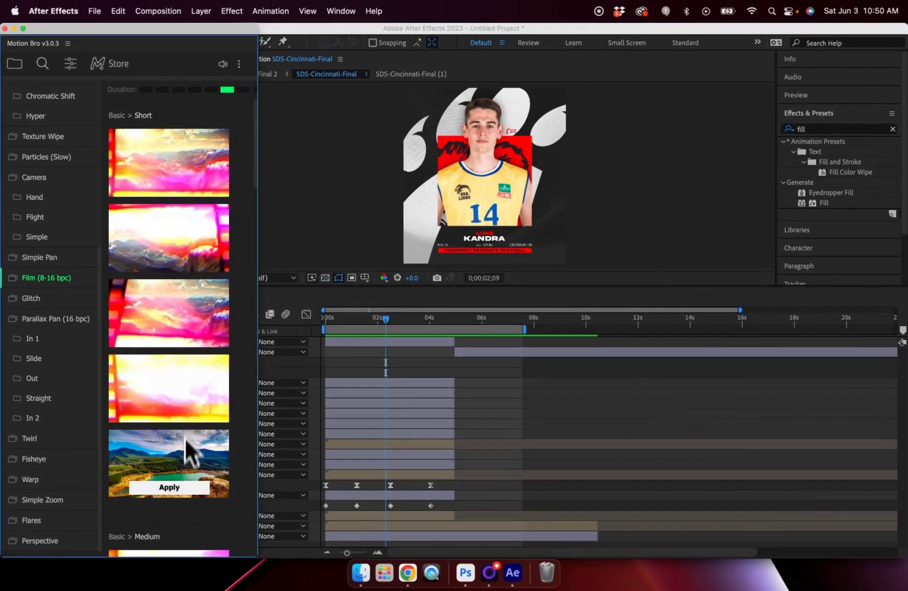
# - Check the Distortion Zoom category, then display the grid of installed transition packs
pyautogui.scroll(-3, 188, 457)
pyautogui.moveTo(186, 471)
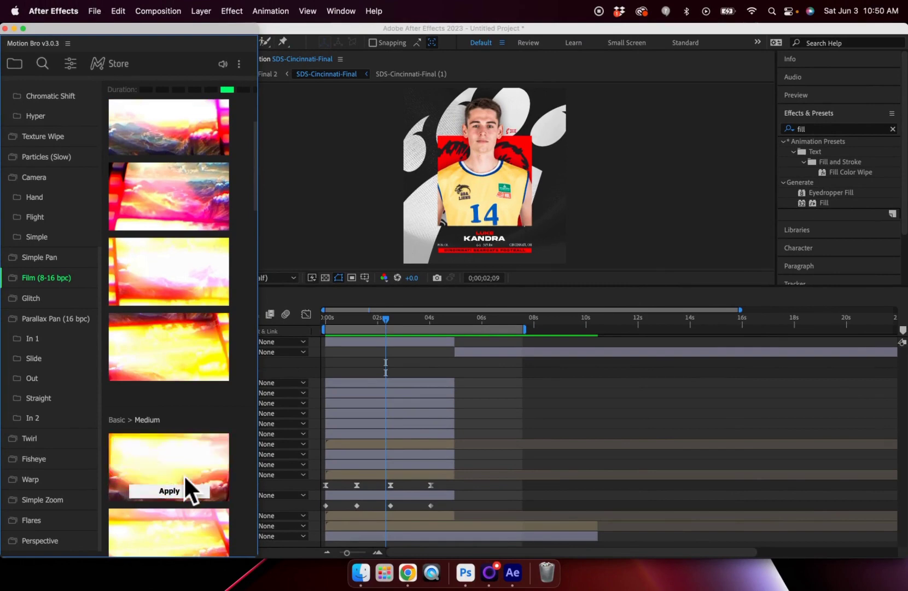
pyautogui.scroll(3, 175, 438)
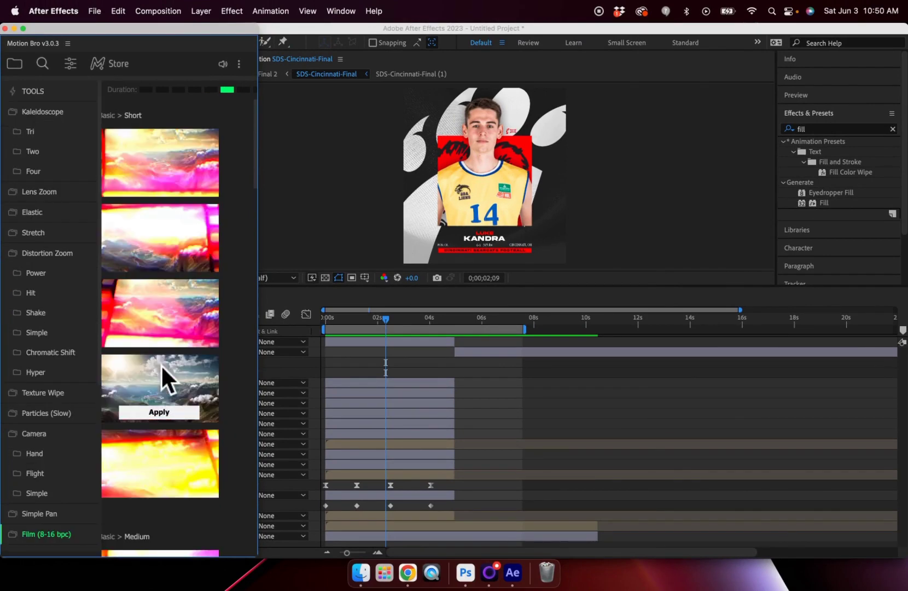
pyautogui.click(54, 251)
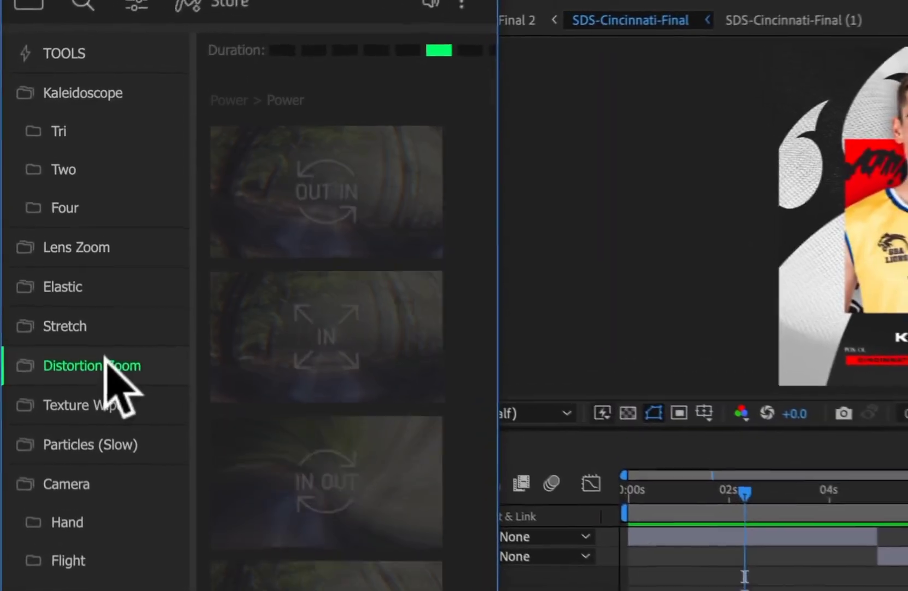
pyautogui.moveTo(333, 202)
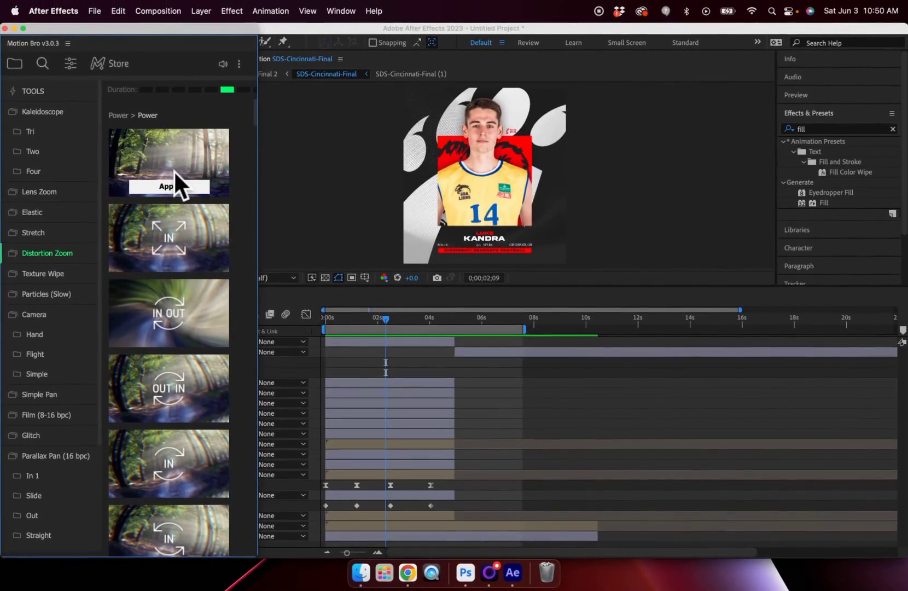
pyautogui.click(18, 62)
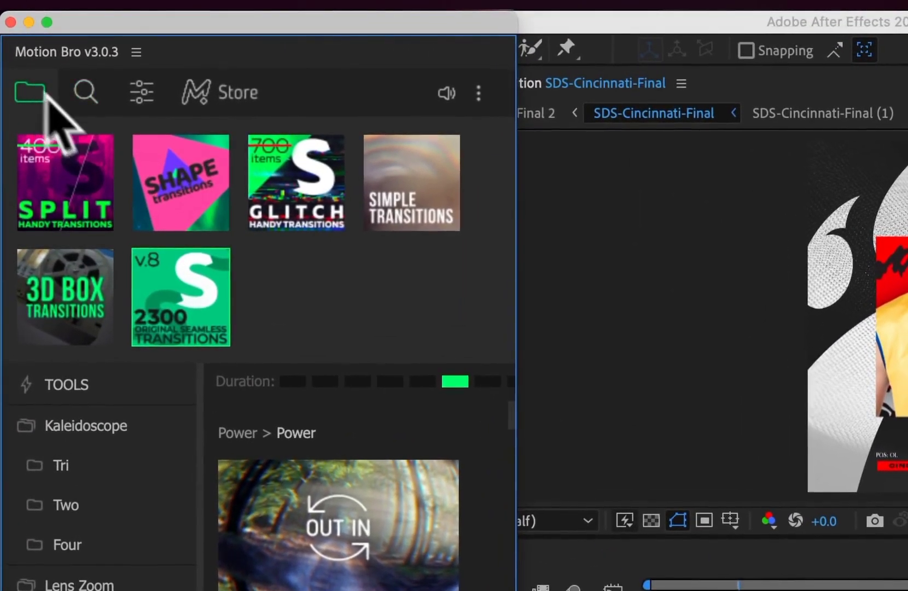
pyautogui.click(173, 208)
pyautogui.moveTo(354, 547)
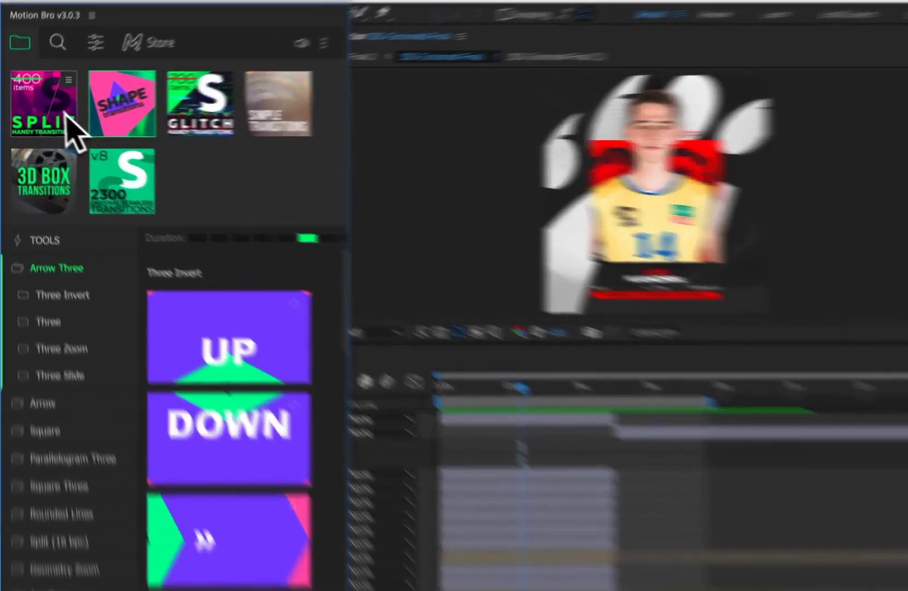
pyautogui.click(75, 129)
pyautogui.click(38, 404)
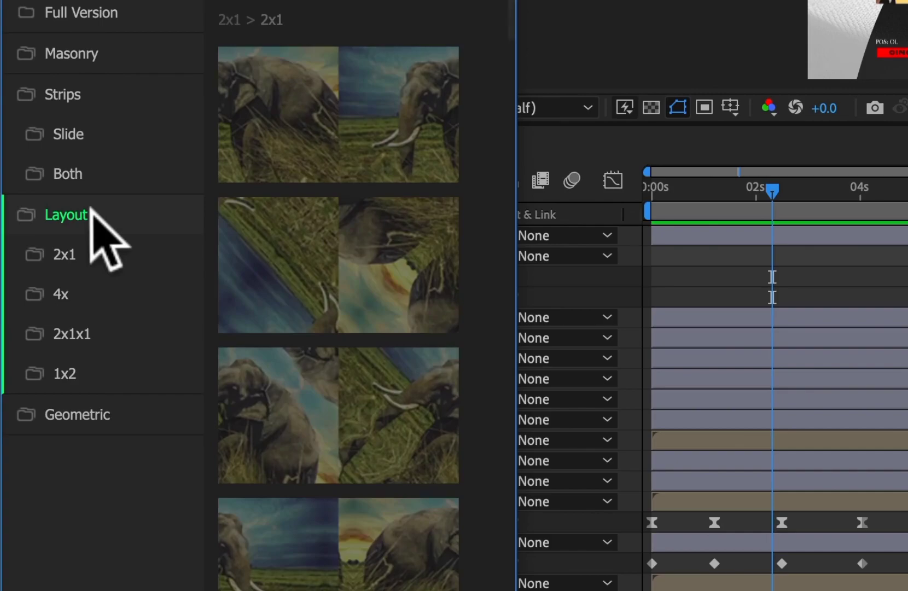
pyautogui.moveTo(242, 489)
pyautogui.scroll(-1, 354, 338)
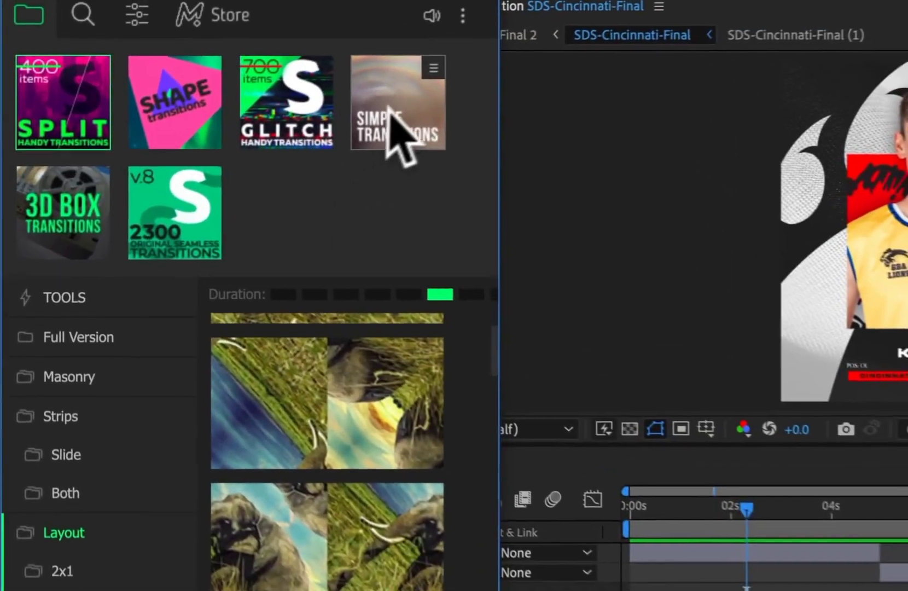
pyautogui.click(290, 7)
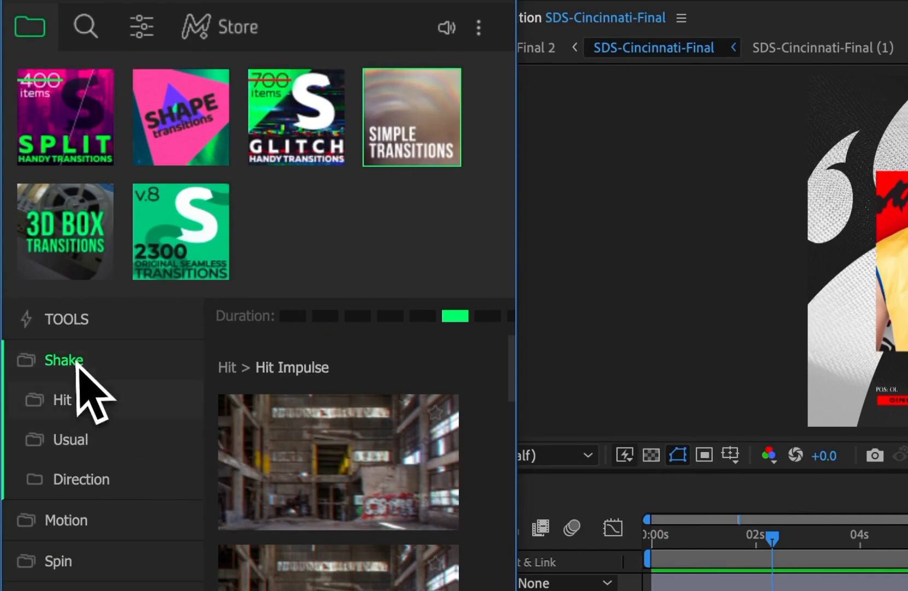
pyautogui.moveTo(300, 477)
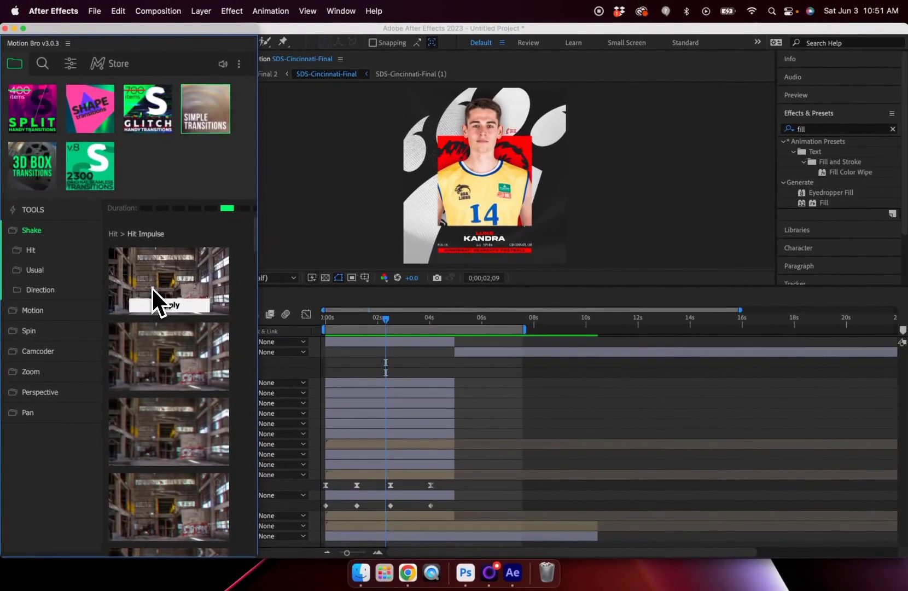
pyautogui.moveTo(165, 361)
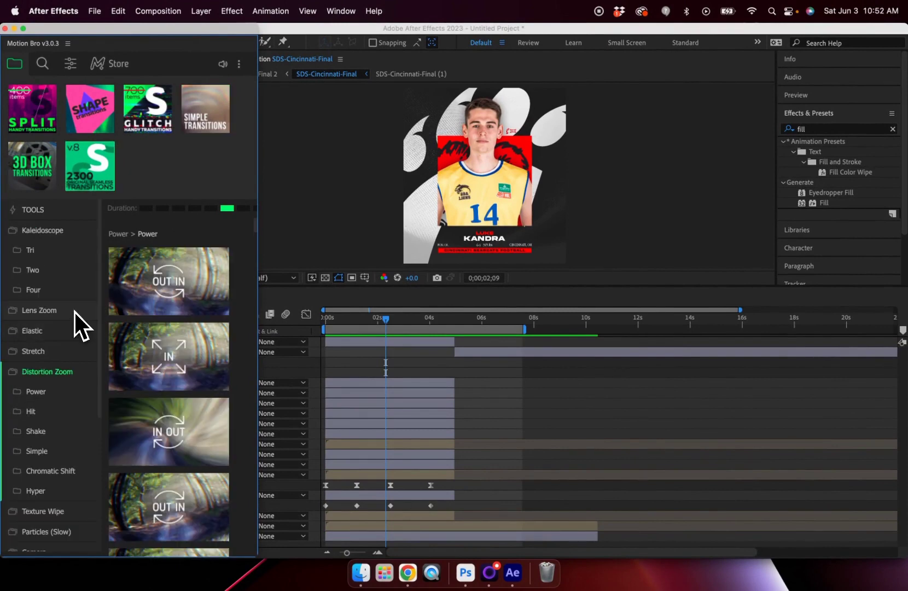
pyautogui.moveTo(141, 310)
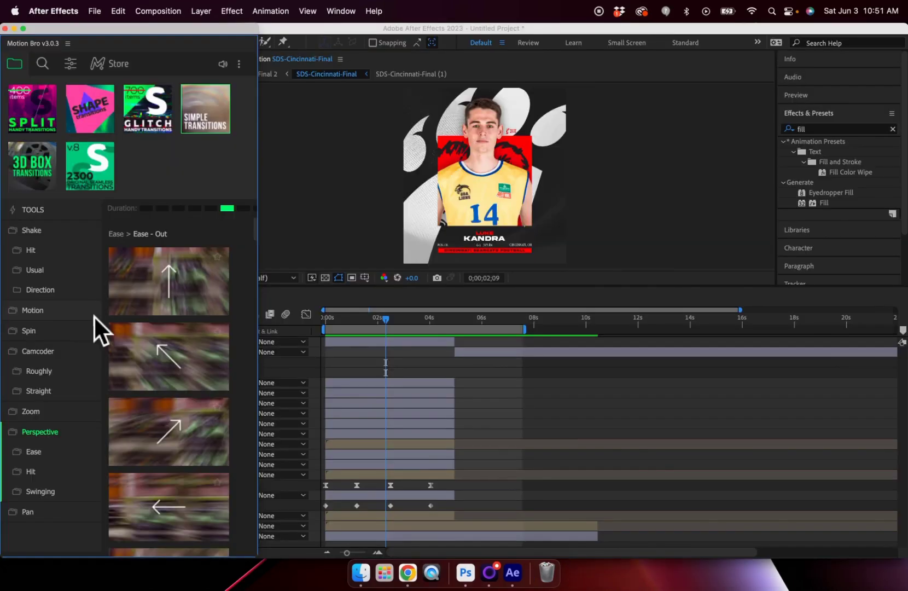
pyautogui.moveTo(39, 117)
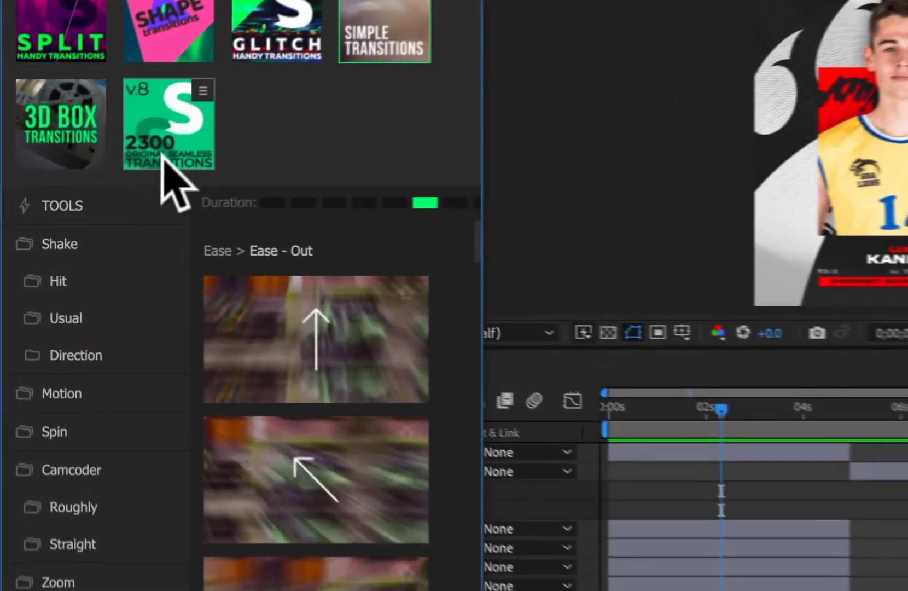
# - Apply the 2300 pack's Distortion Zoom Power Out In CCW preset and accept the missing-file warning
pyautogui.click(86, 181)
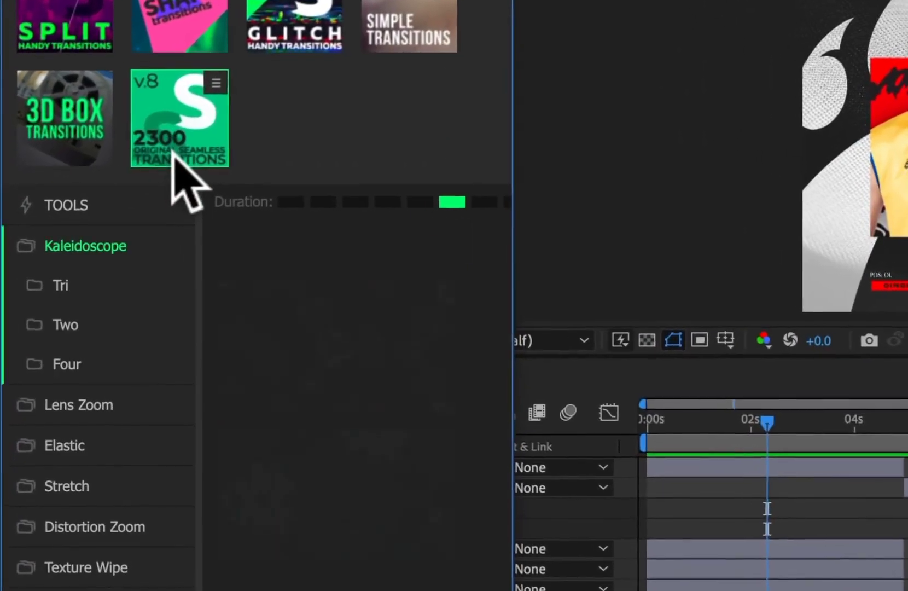
pyautogui.click(104, 527)
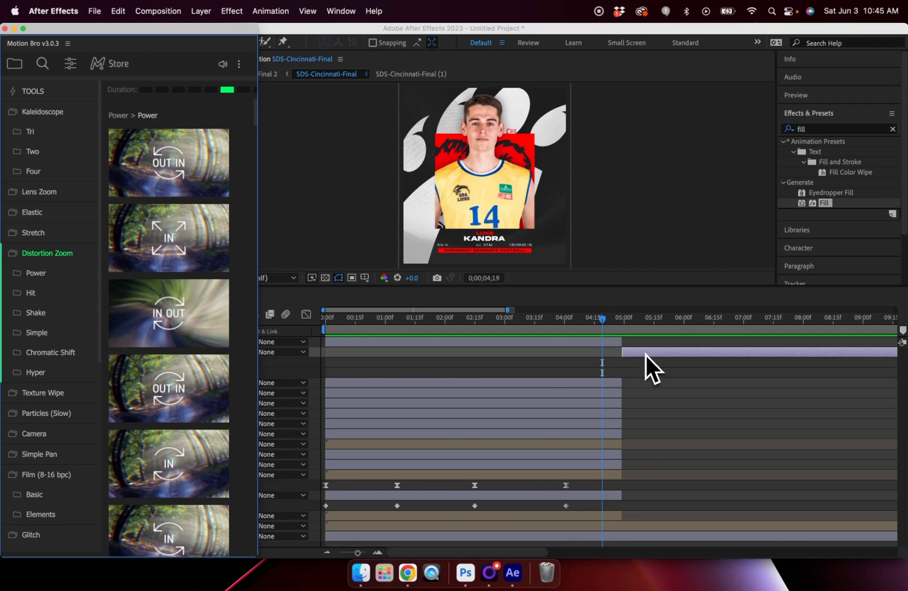
pyautogui.moveTo(160, 221)
pyautogui.moveTo(175, 190)
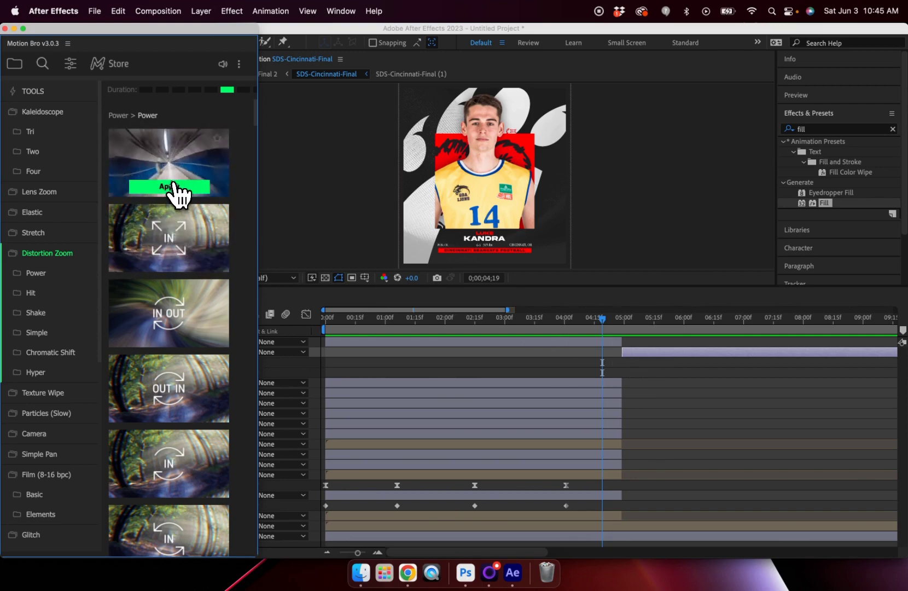
pyautogui.click(172, 184)
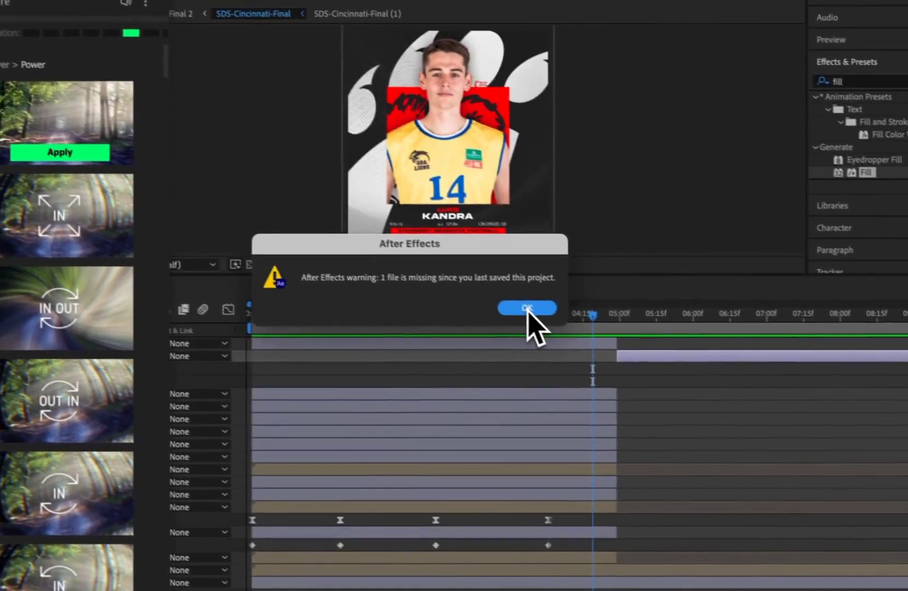
pyautogui.click(610, 340)
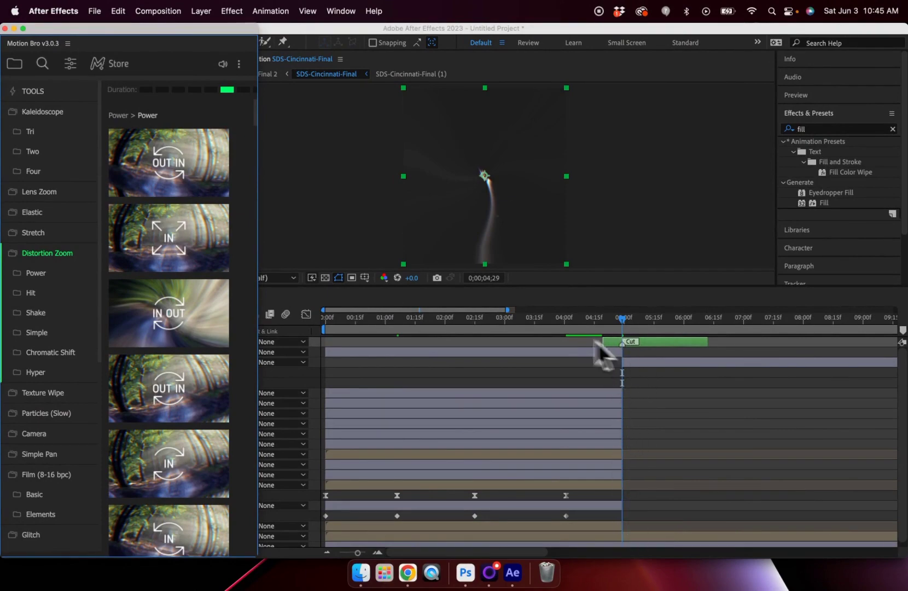
# - Minimize Motion Bro, preview the mid-cut zoom from 3;11, then select the patreon layer
pyautogui.click(13, 28)
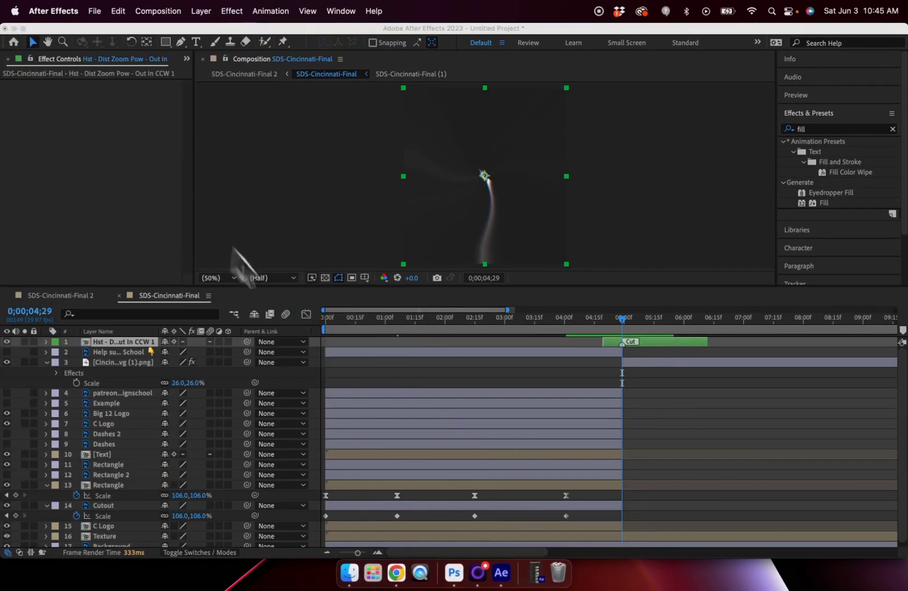
pyautogui.click(527, 317)
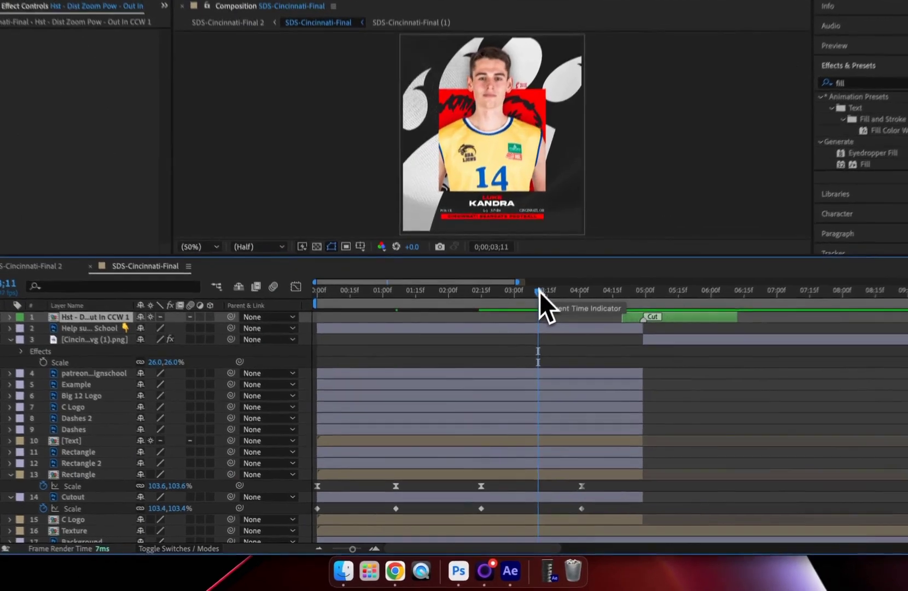
pyautogui.press('space')
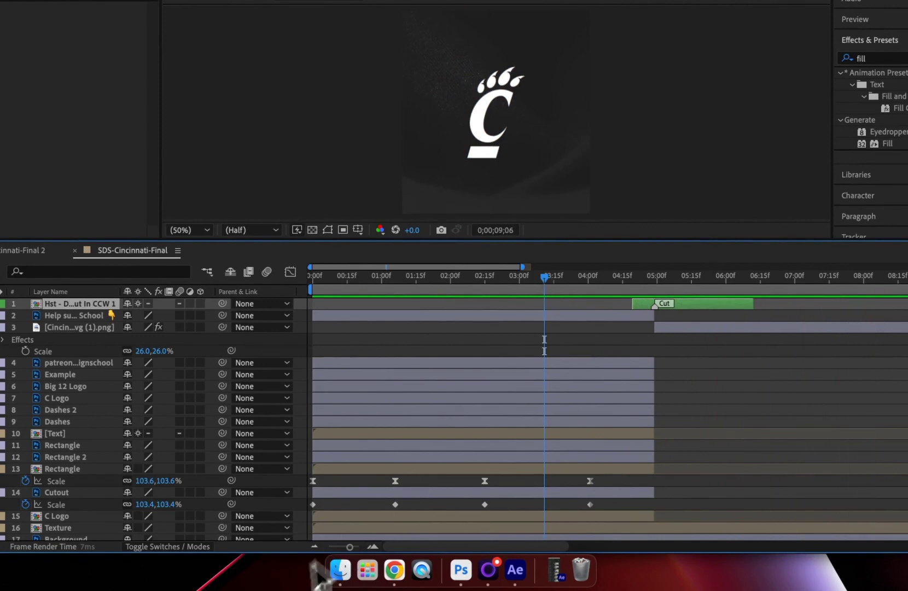
pyautogui.moveTo(349, 546); pyautogui.dragTo(339, 547)
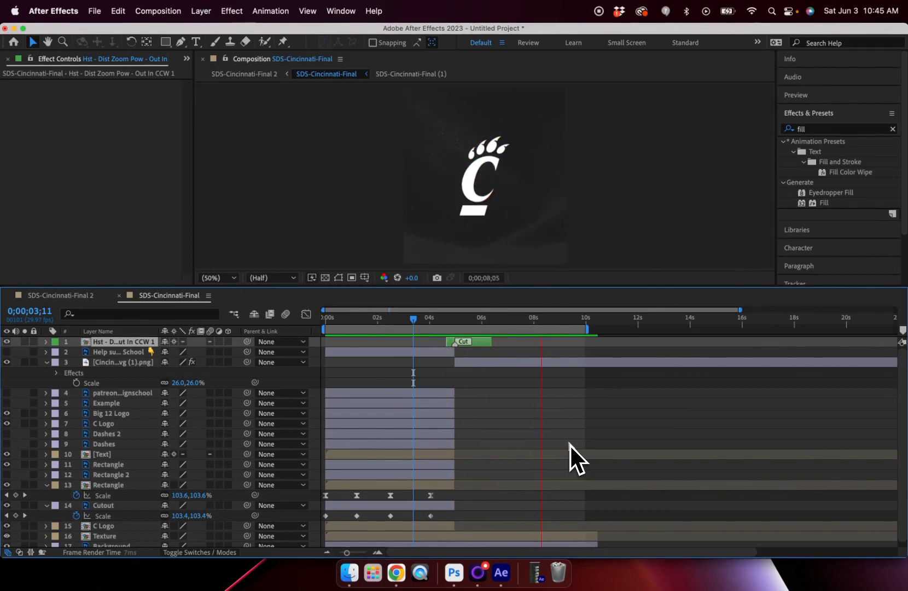
pyautogui.press('space')
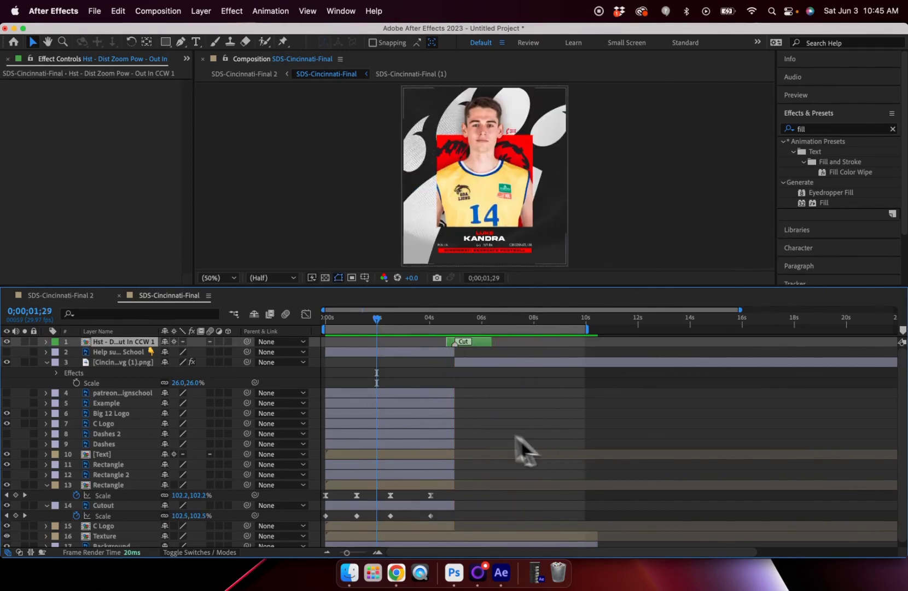
pyautogui.click(350, 391)
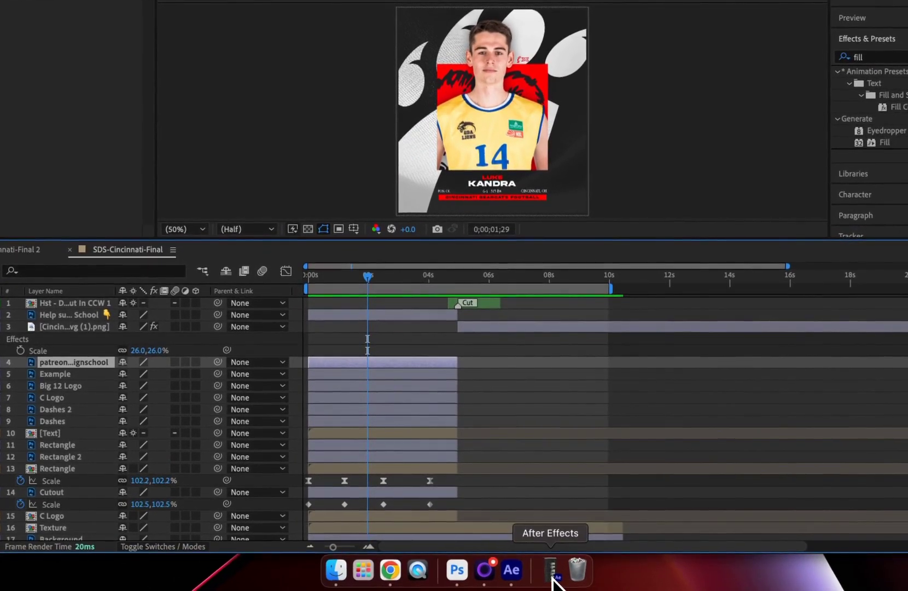
# - Apply the Power Out In CW preset at 0 s, dismiss the warning, and preview the opening
pyautogui.click(544, 566)
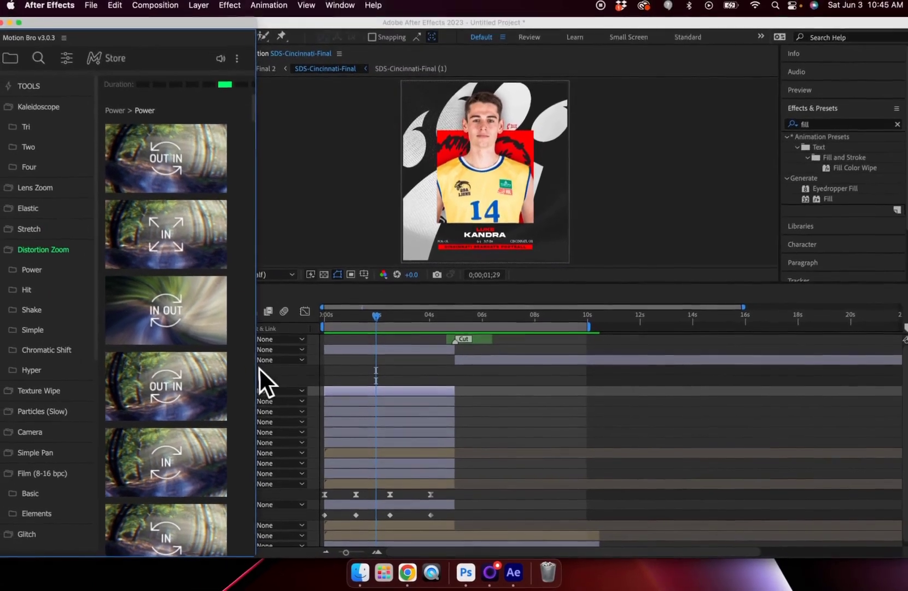
pyautogui.moveTo(150, 364)
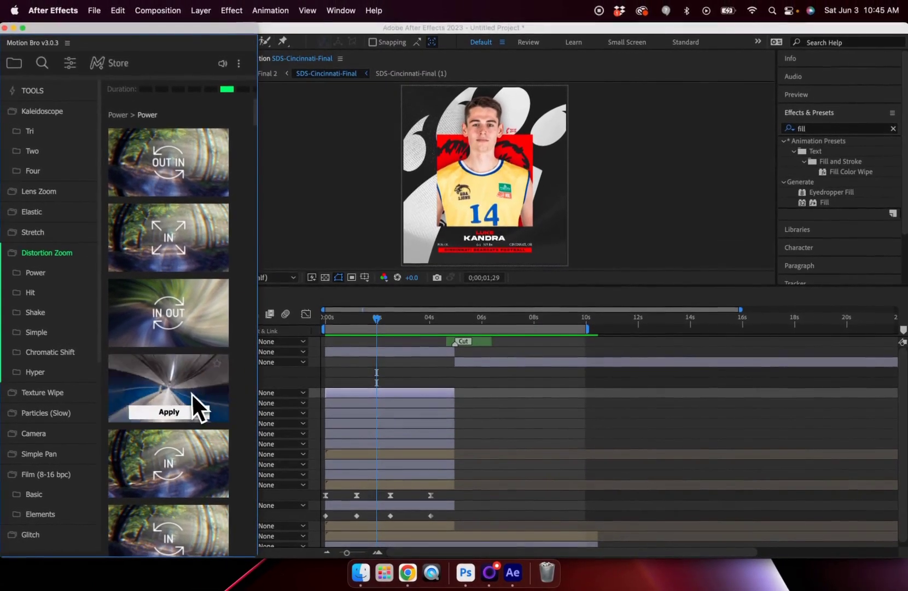
pyautogui.click(180, 413)
pyautogui.click(544, 313)
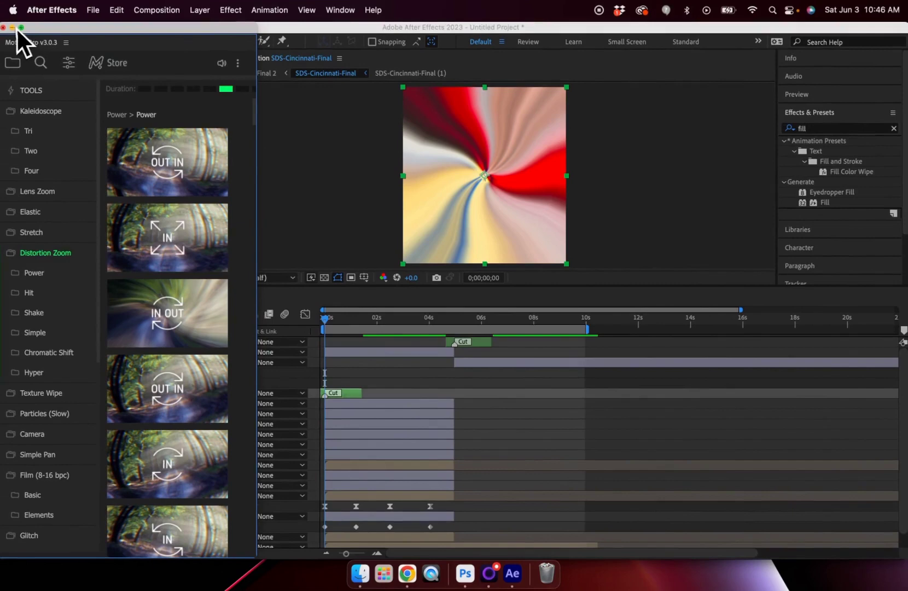
pyautogui.click(13, 29)
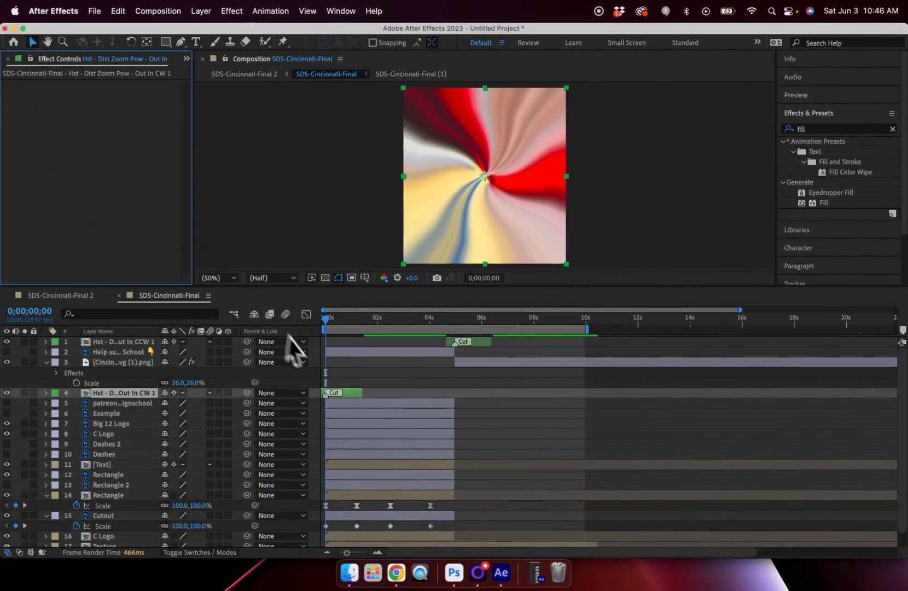
pyautogui.click(332, 321)
pyautogui.press('space')
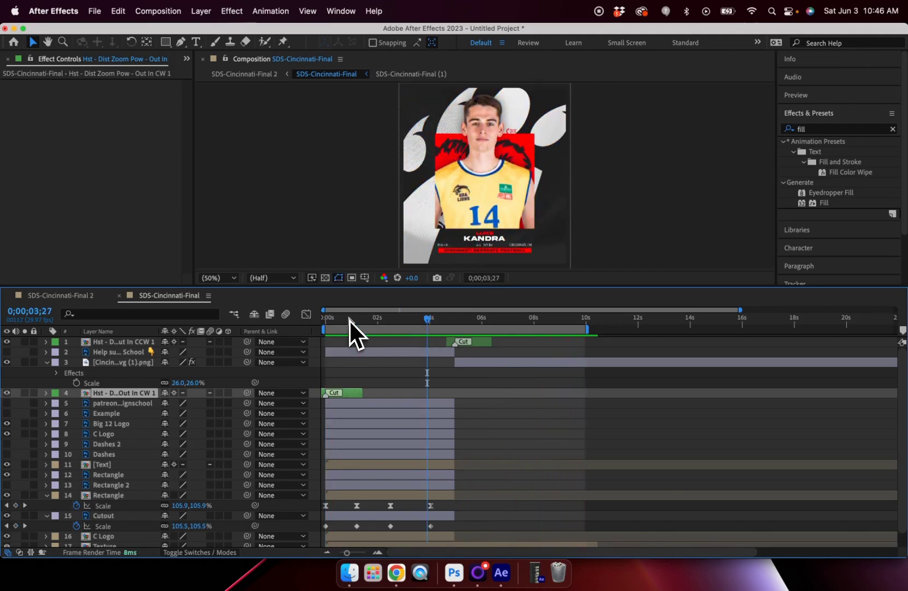
# - Duplicate the opening Cut transition layer and move the copy to around 10 seconds
pyautogui.moveTo(353, 328); pyautogui.dragTo(328, 370)
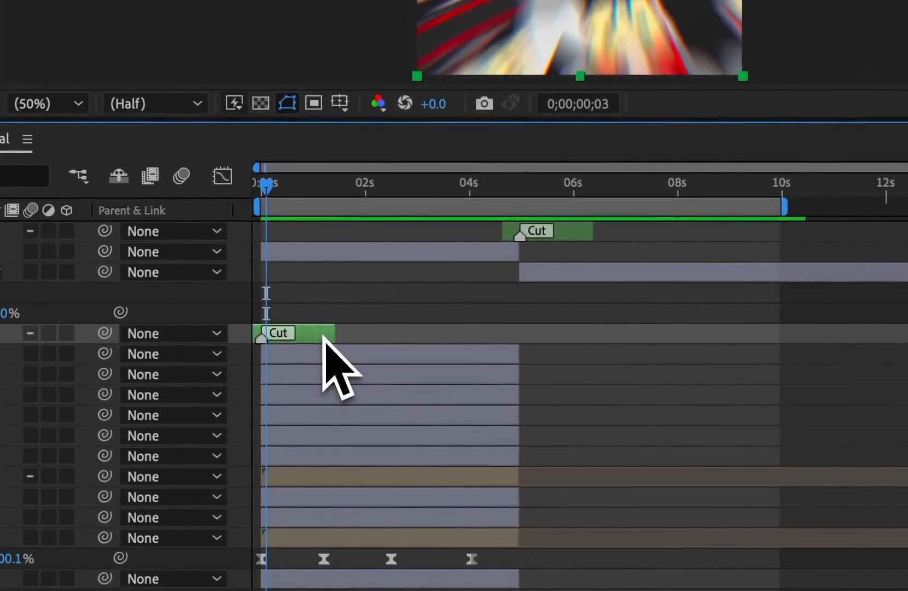
pyautogui.hotkey('ctrl', 'd')
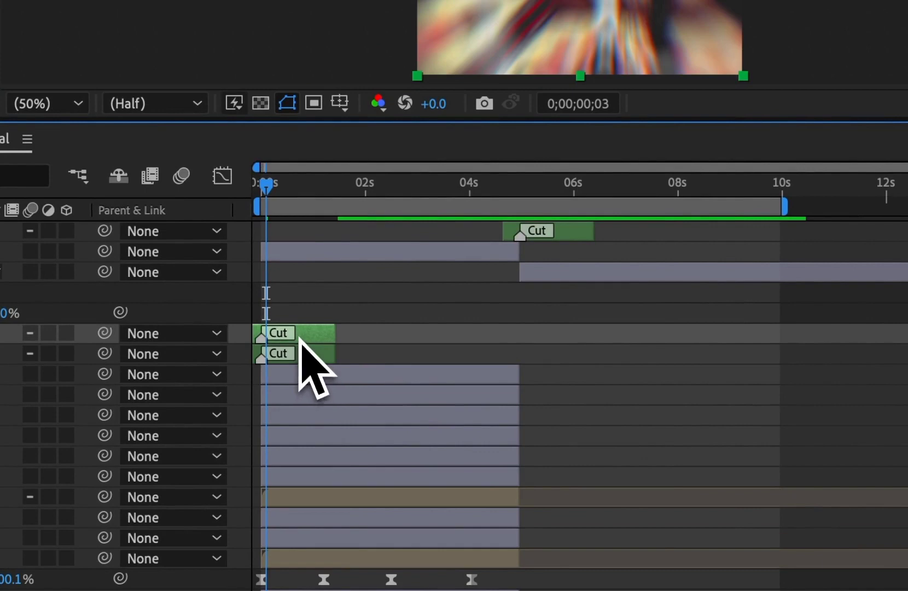
pyautogui.moveTo(314, 340); pyautogui.dragTo(816, 350)
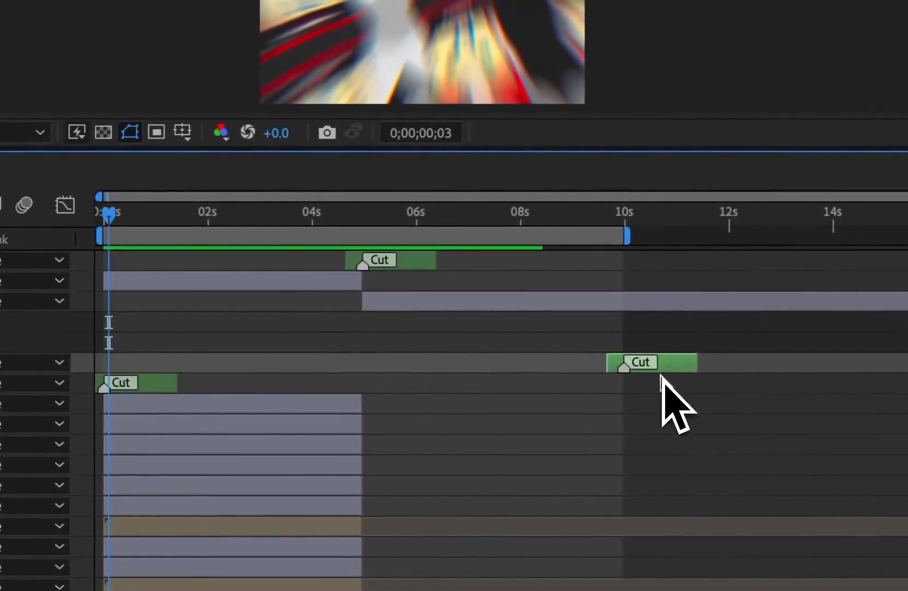
# - At 9;29, move both Out In CW transition layers above layer 1
pyautogui.click(601, 212)
pyautogui.moveTo(594, 214); pyautogui.dragTo(622, 217)
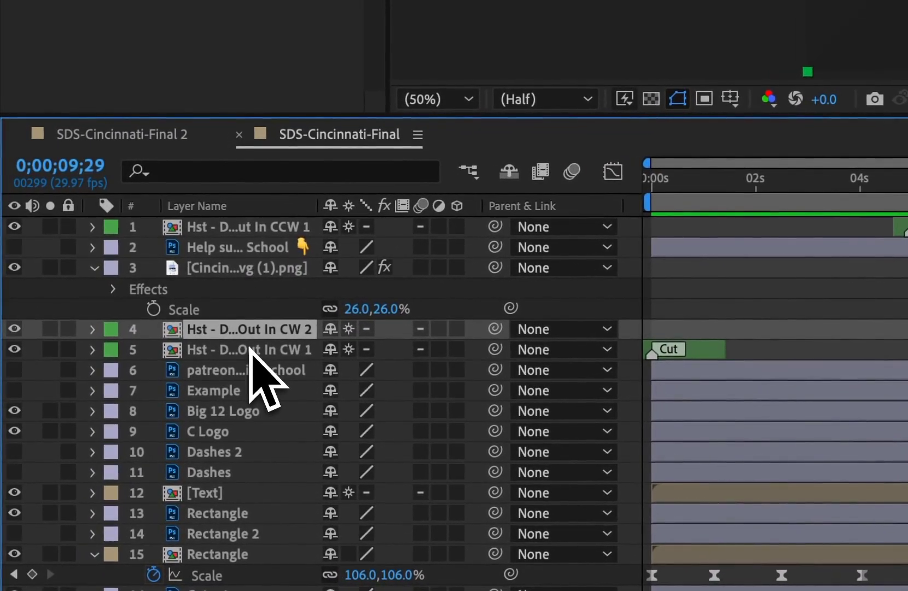
pyautogui.keyDown('shift'); pyautogui.click(250, 352); pyautogui.keyUp('shift')
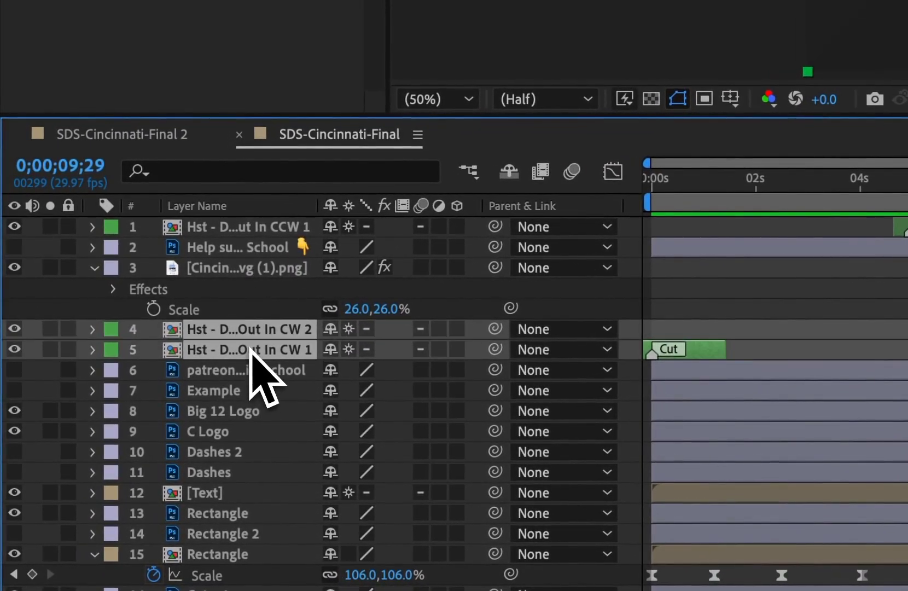
pyautogui.moveTo(250, 351); pyautogui.dragTo(239, 227)
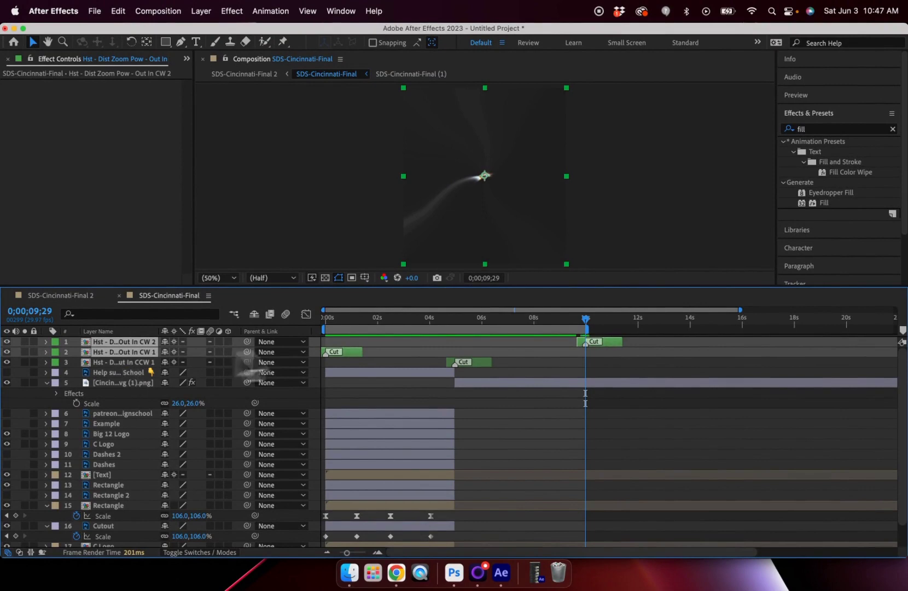
# - End the work area near 7.7s, shift the closing transition to about 7.3s, and preview the loop from 0
pyautogui.press('pageup')
pyautogui.moveTo(584, 328); pyautogui.dragTo(525, 328)
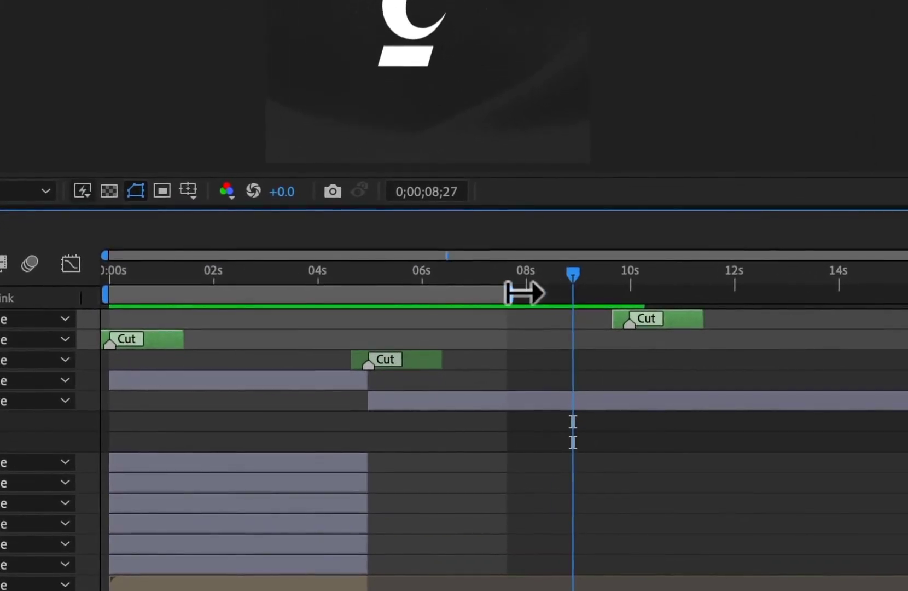
pyautogui.moveTo(665, 321); pyautogui.dragTo(550, 322)
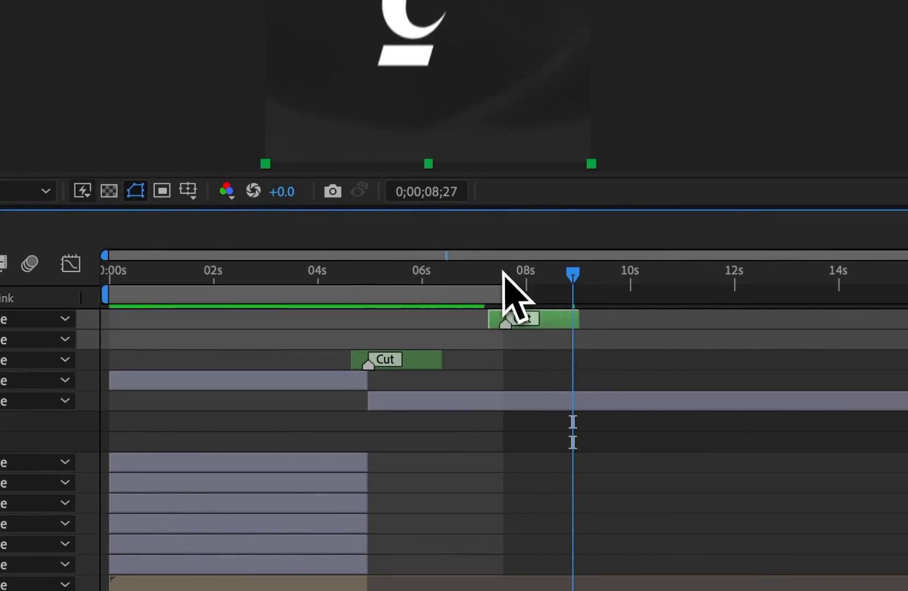
pyautogui.moveTo(503, 273); pyautogui.dragTo(31, 285)
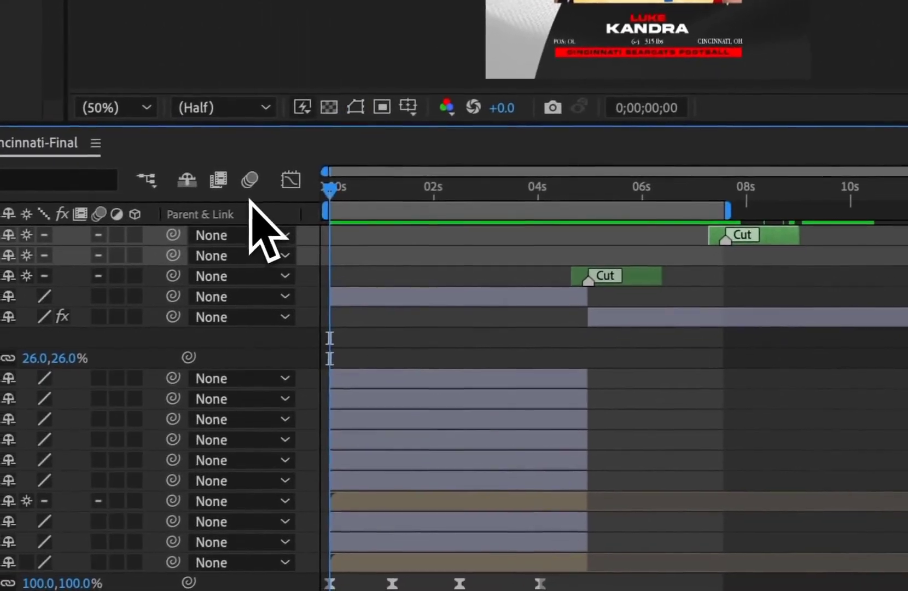
pyautogui.press('space')
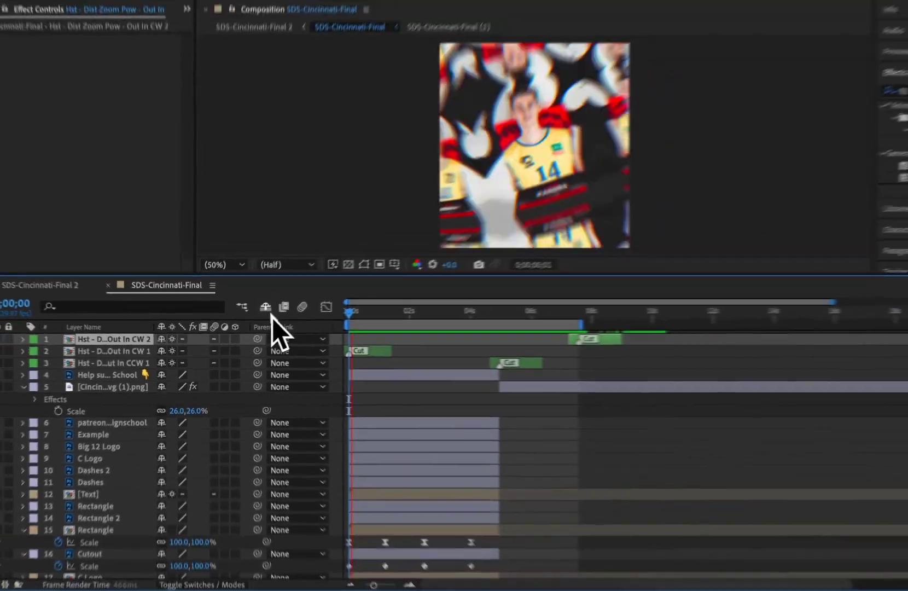